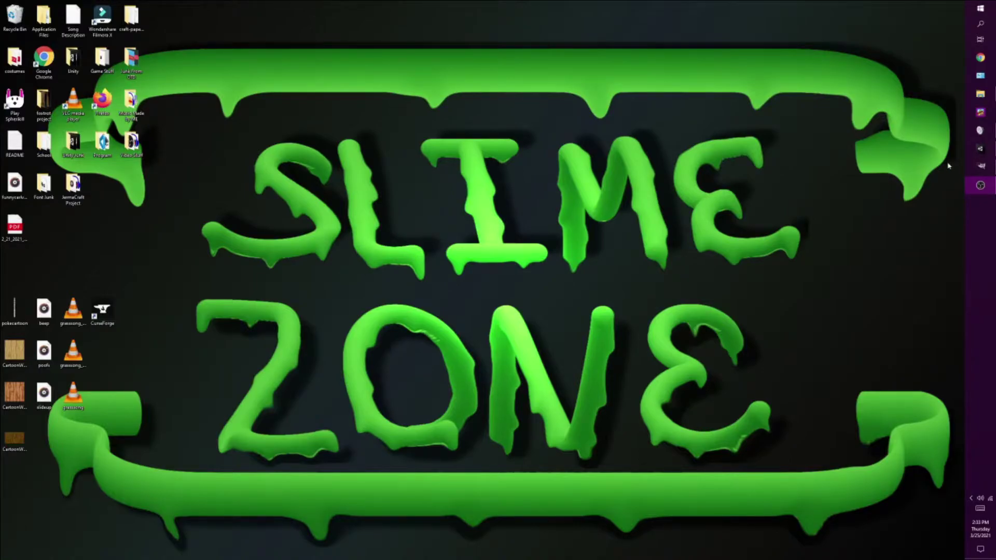
Step: Switch to Unity and play-test the SpiralMountainPractice scene, walking and jumping the character along the path past the button-prompt texts
{"action": "left_click", "coordinate": [980, 149]}
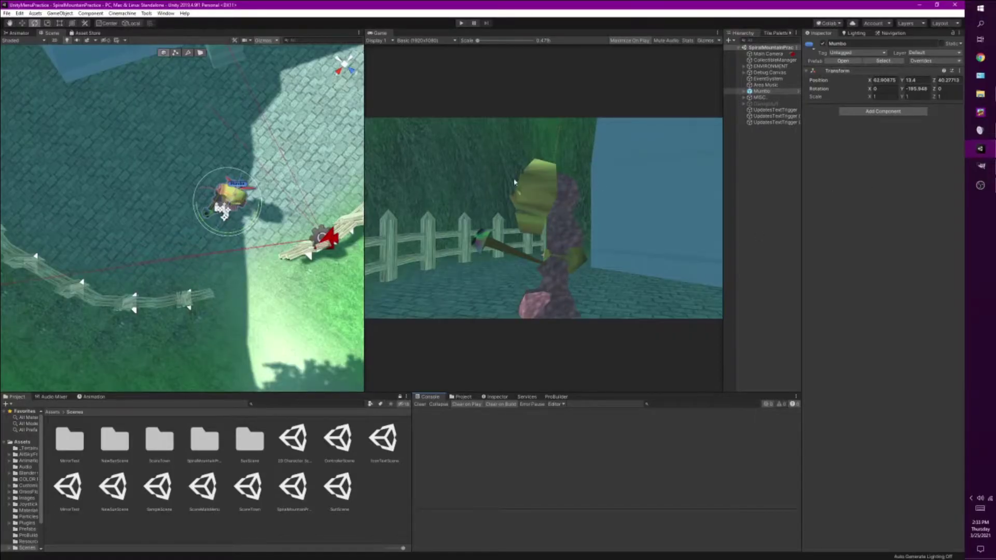
{"action": "left_click", "coordinate": [461, 24]}
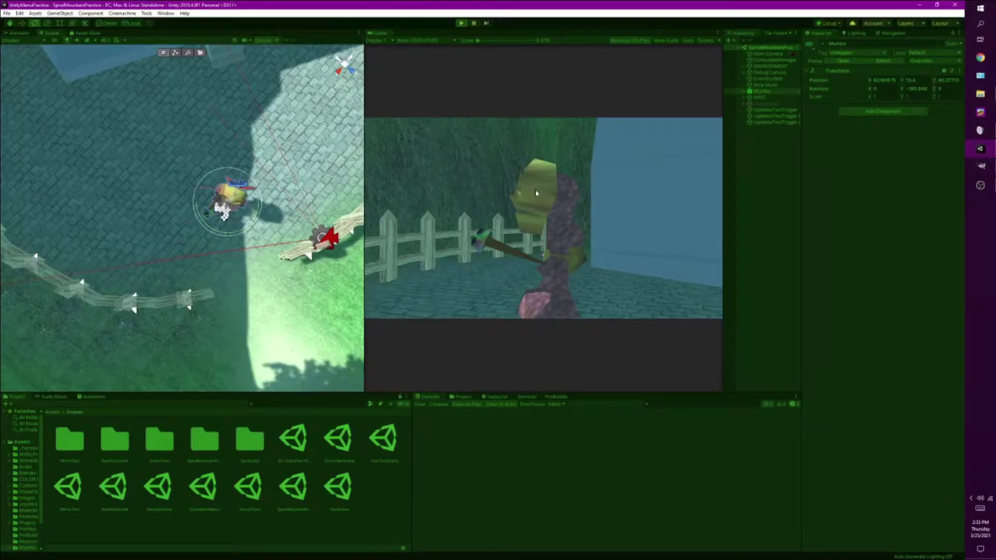
{"action": "key", "text": "shift+space"}
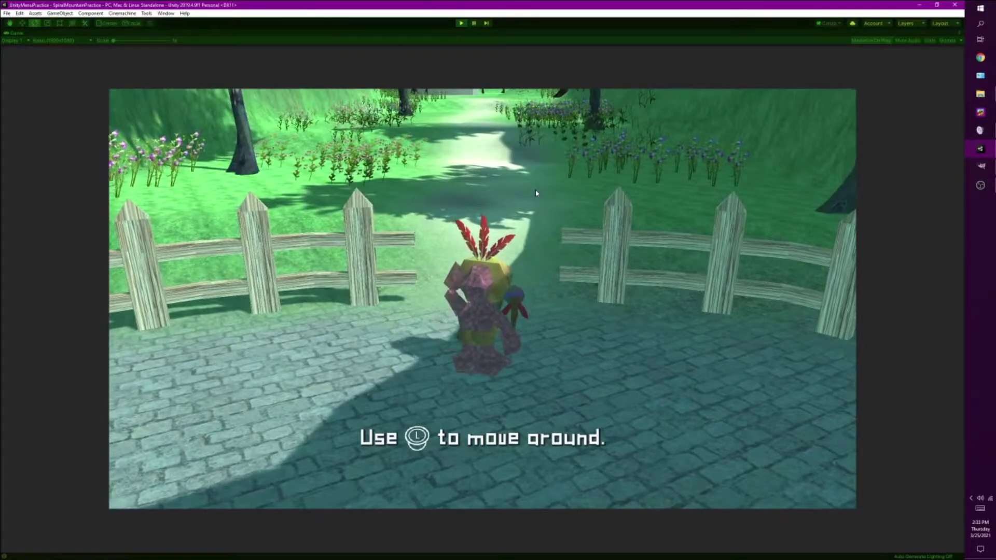
{"action": "key", "text": "w"}
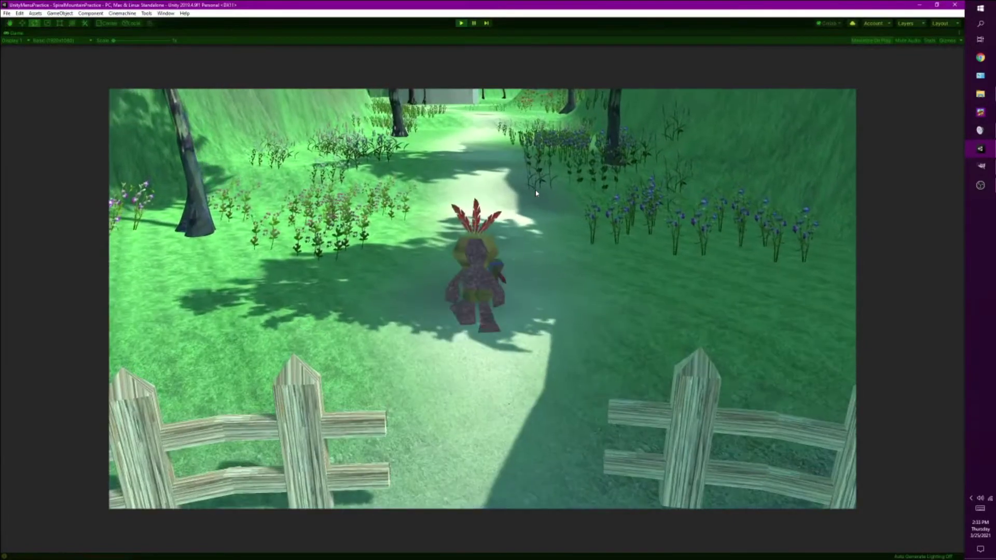
{"action": "key", "text": "w"}
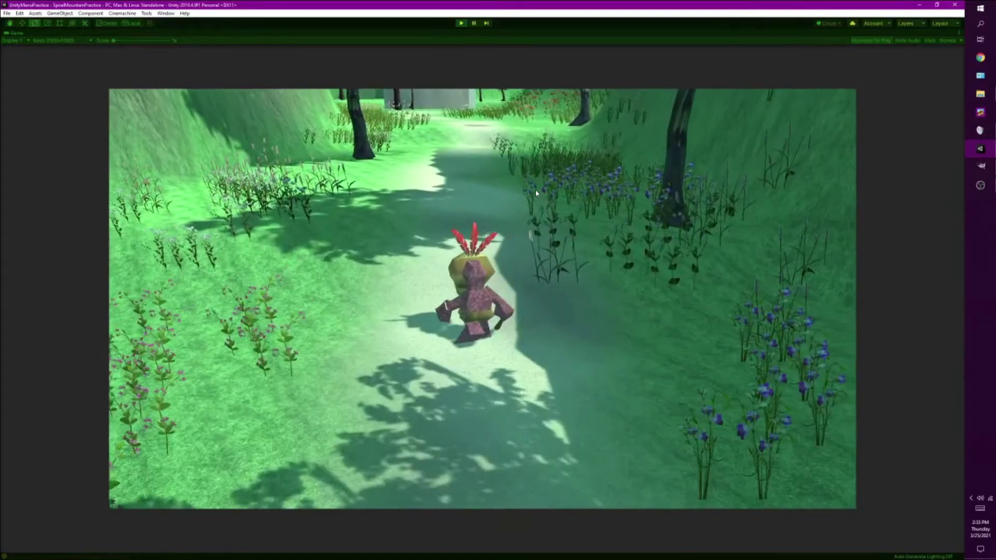
{"action": "key", "text": "w"}
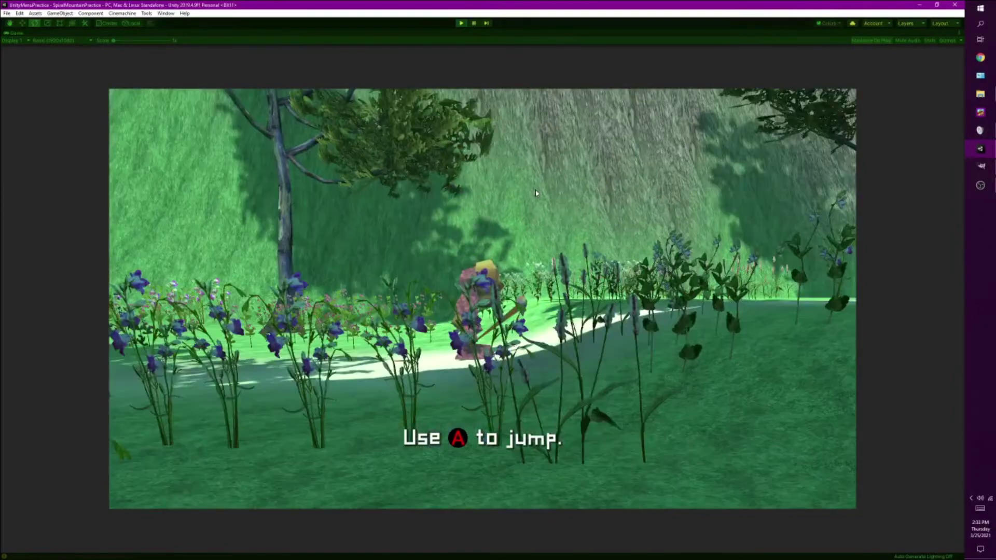
{"action": "key", "text": "space"}
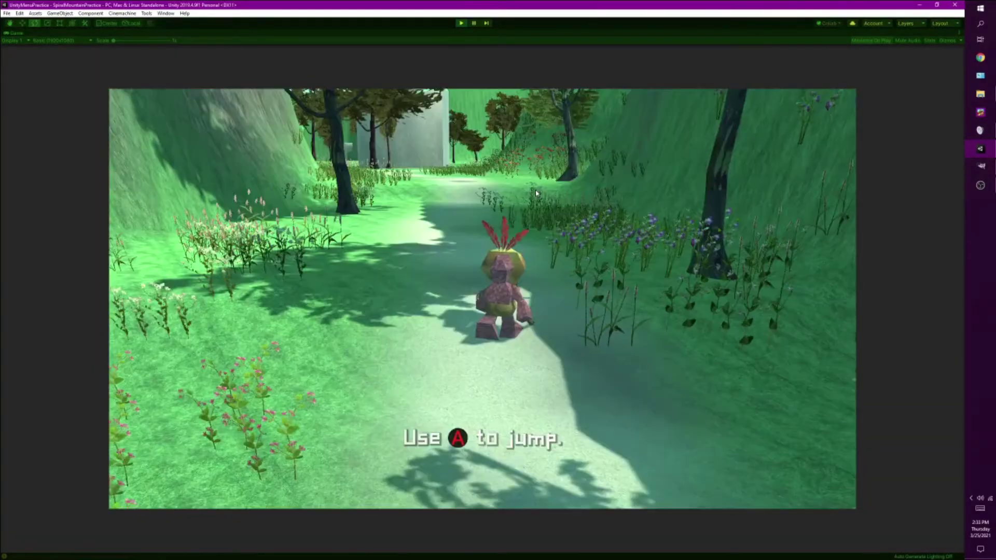
{"action": "key", "text": "w"}
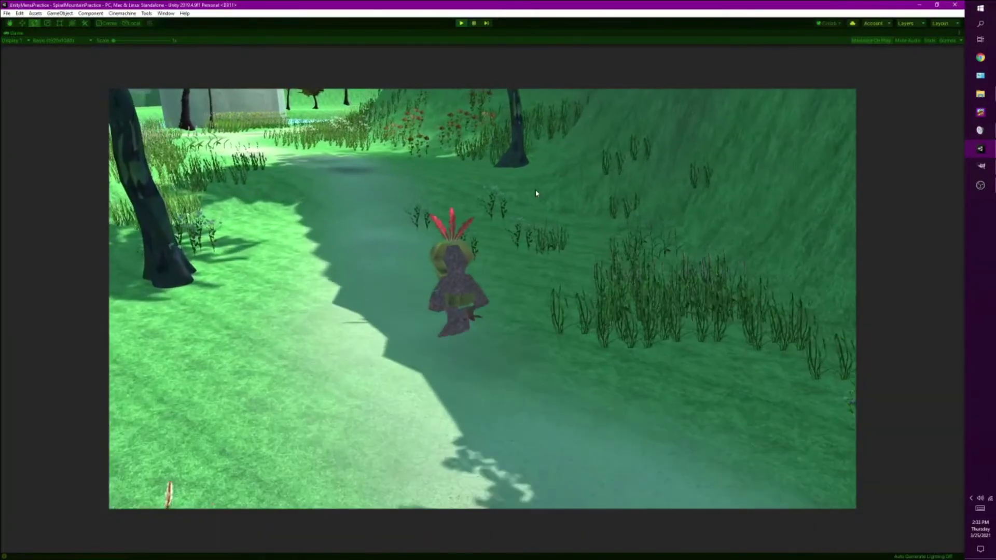
{"action": "key", "text": "w"}
{"action": "key", "text": "s"}
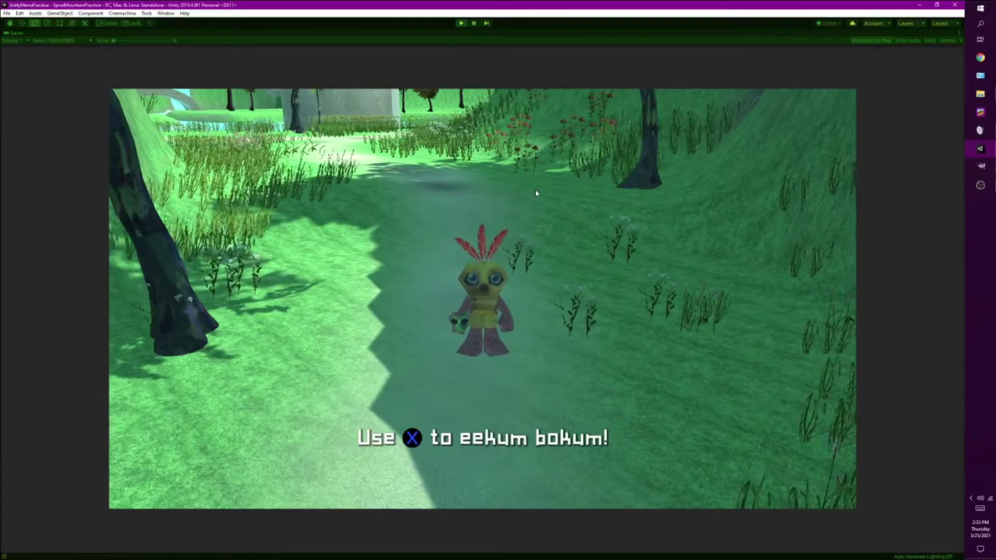
{"action": "left_click", "coordinate": [461, 23]}
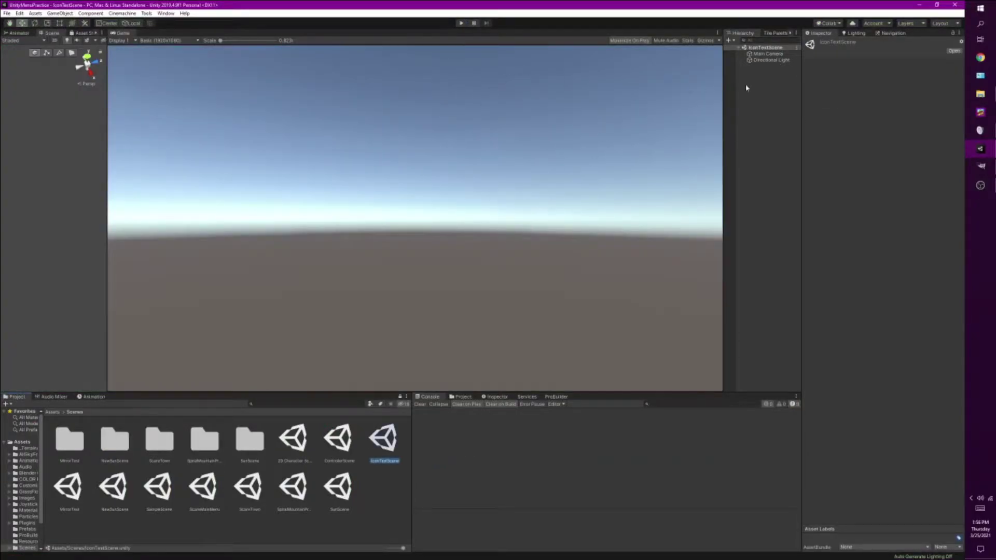
Step: Set the Main Camera's clear flags to Solid Color with a dark blue background, hex 1E313F
{"action": "left_click", "coordinate": [769, 54]}
{"action": "left_click", "coordinate": [876, 110]}
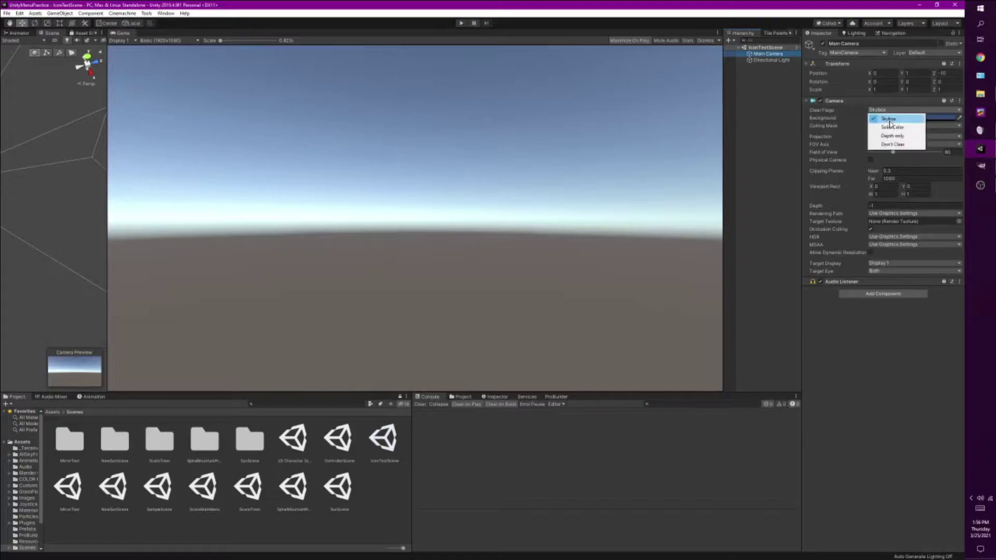
{"action": "left_click", "coordinate": [892, 127]}
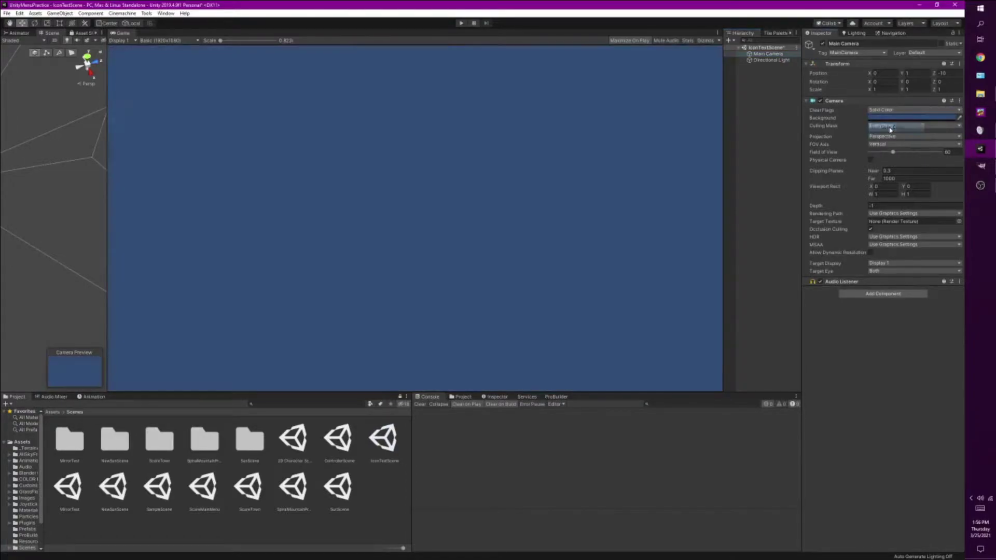
{"action": "left_click", "coordinate": [904, 118]}
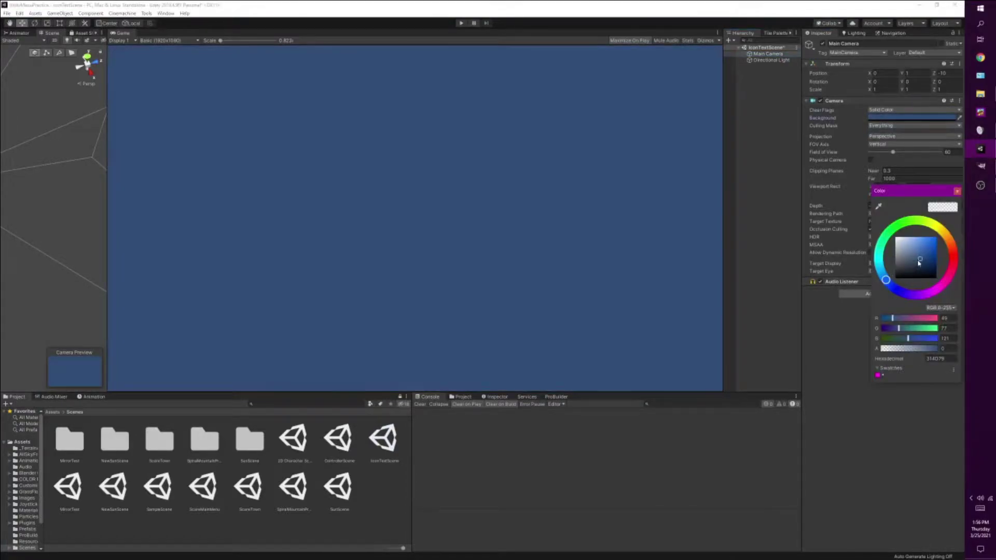
{"action": "left_click_drag", "start_coordinate": [920, 262], "coordinate": [918, 271]}
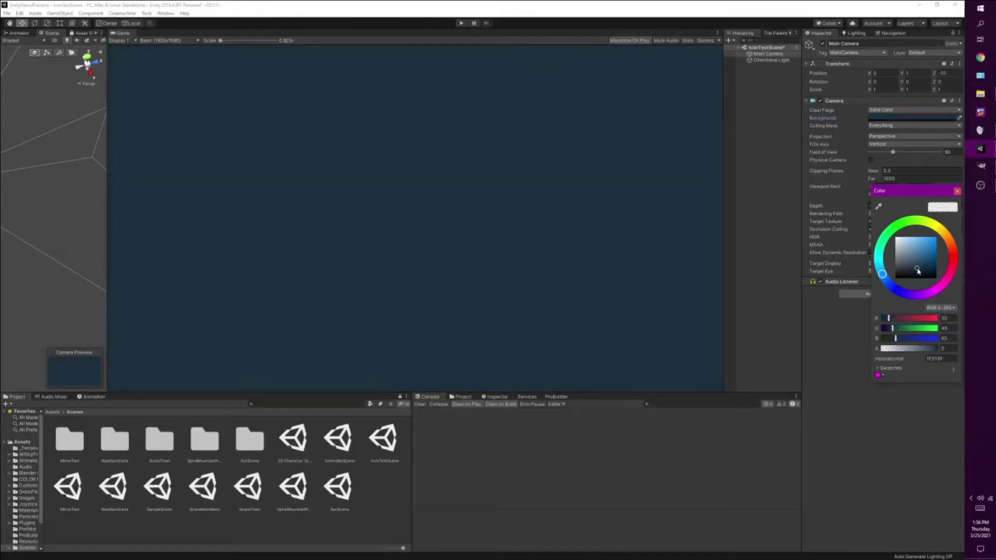
{"action": "left_click", "coordinate": [956, 191]}
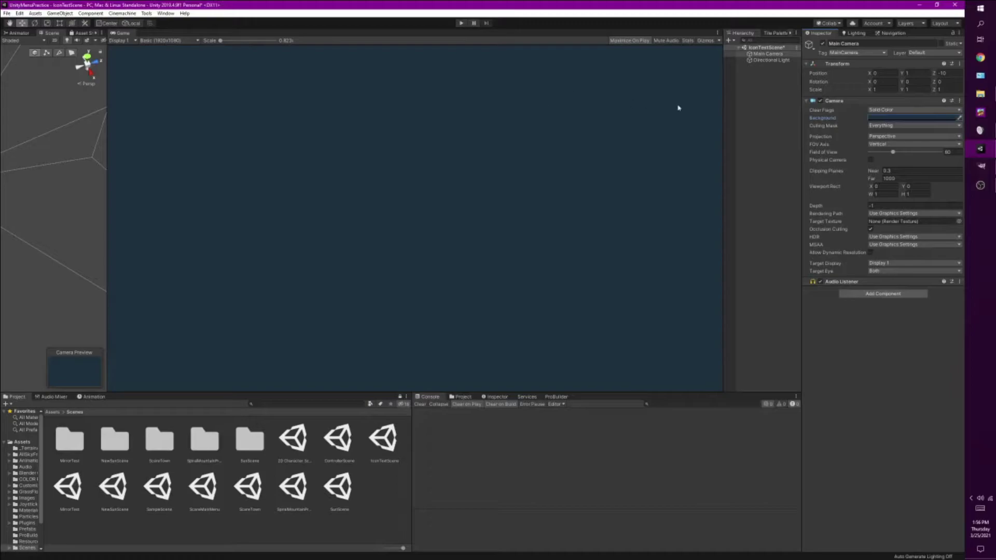
Step: Add a TextMeshPro UI text object to the IconTestScene hierarchy
{"action": "right_click", "coordinate": [750, 99]}
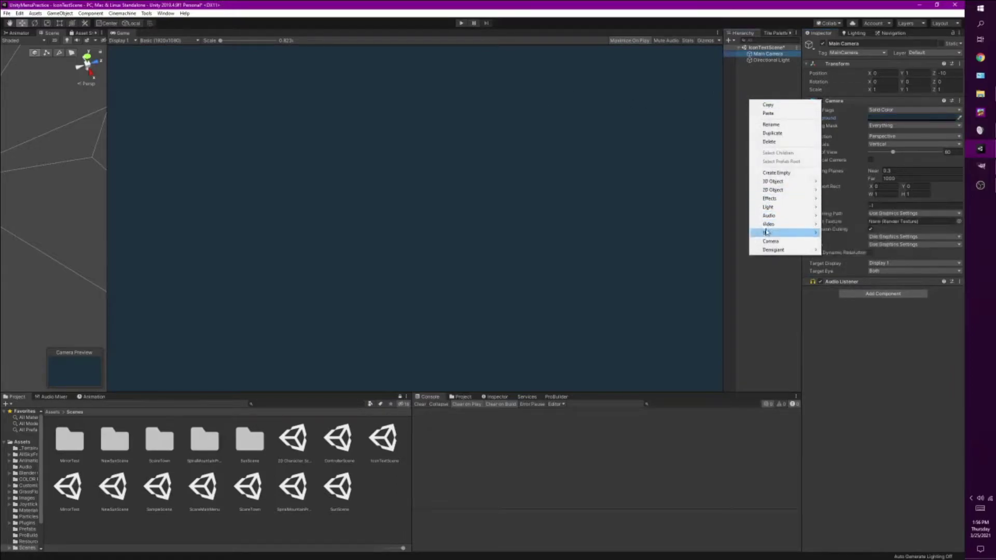
{"action": "mouse_move", "coordinate": [766, 232]}
{"action": "left_click", "coordinate": [833, 240]}
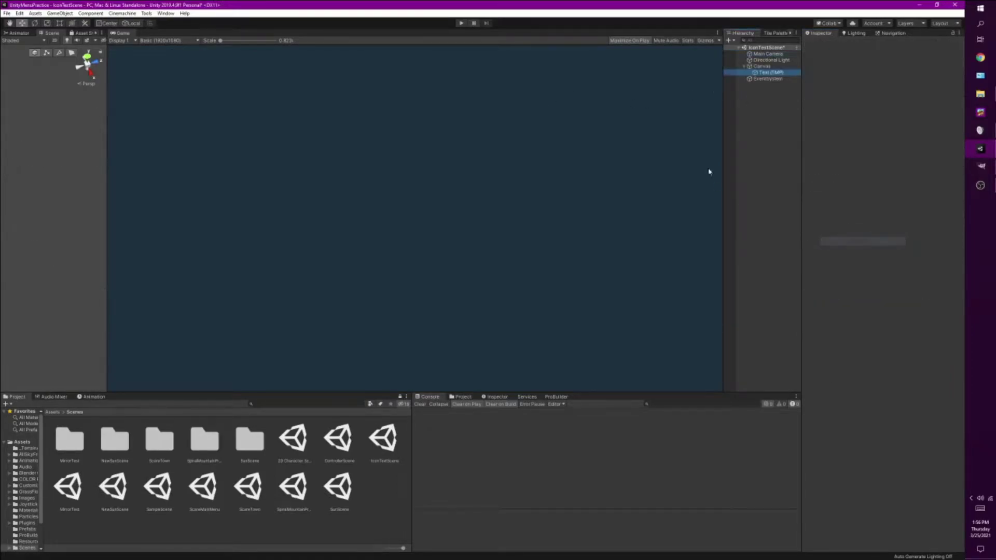
Step: Widen the Scene view, switch it to 2D and show the new text inside its whole canvas
{"action": "key", "text": "t"}
{"action": "left_click_drag", "start_coordinate": [108, 130], "coordinate": [363, 130]}
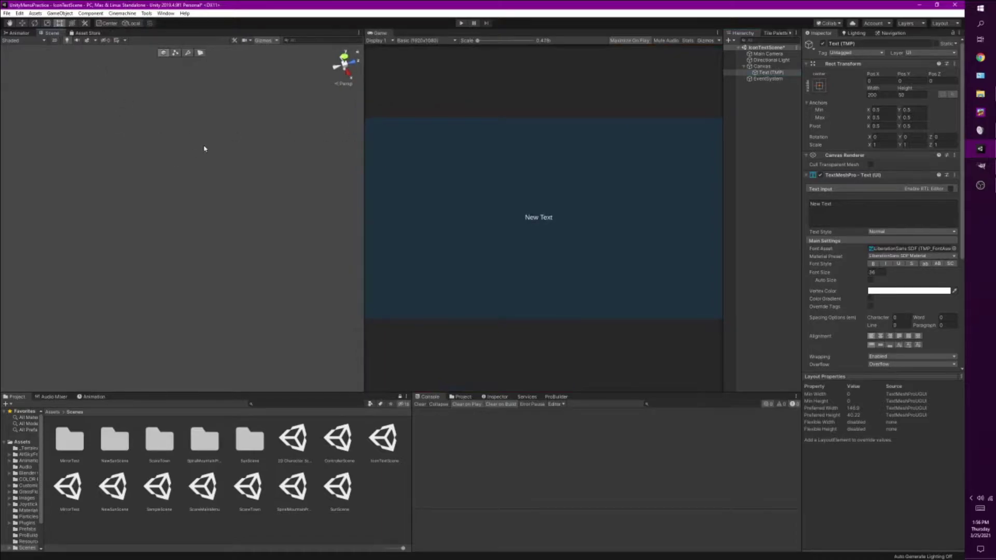
{"action": "key", "text": "f"}
{"action": "left_click", "coordinate": [55, 40]}
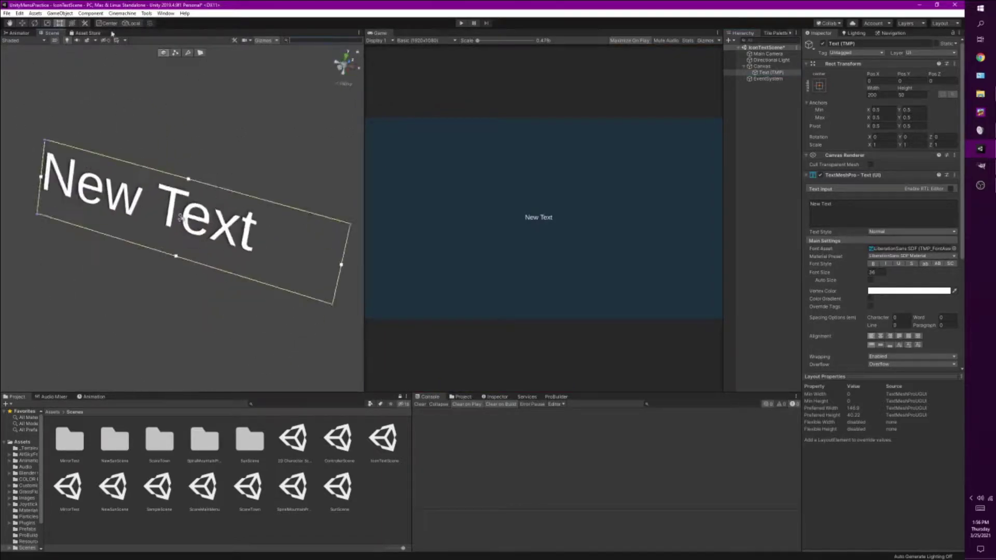
{"action": "scroll", "coordinate": [267, 142], "scroll_direction": "down", "scroll_amount": 5}
{"action": "scroll", "coordinate": [269, 140], "scroll_direction": "down", "scroll_amount": 6}
{"action": "middle_click_drag", "start_coordinate": [280, 111], "coordinate": [217, 172]}
{"action": "key", "text": "t"}
{"action": "scroll", "coordinate": [240, 163], "scroll_direction": "down", "scroll_amount": 4}
Step: Anchor and position the text along the canvas's bottom edge with horizontal stretch, and align it centered horizontally and top vertically
{"action": "left_click", "coordinate": [820, 85]}
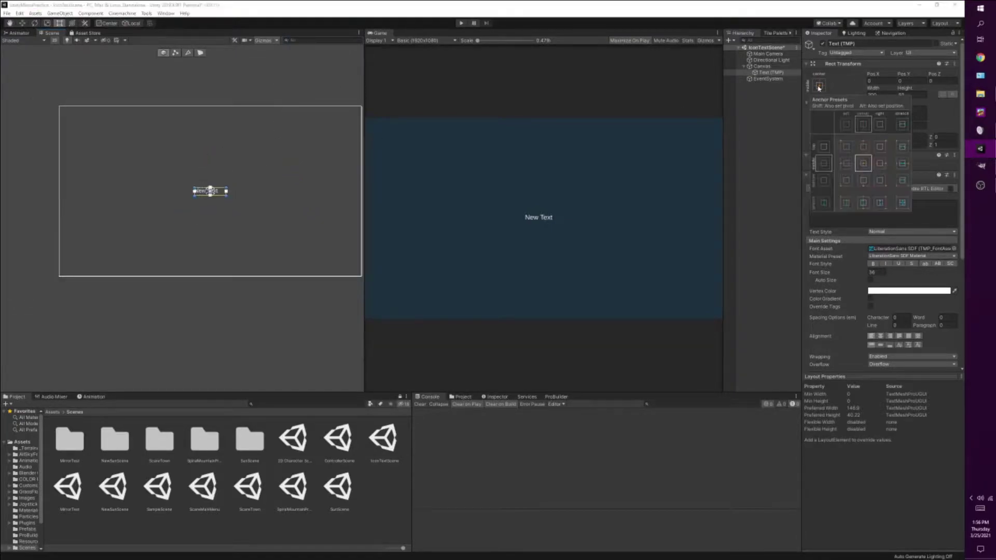
{"action": "left_click", "coordinate": [902, 181], "text": "alt+shift"}
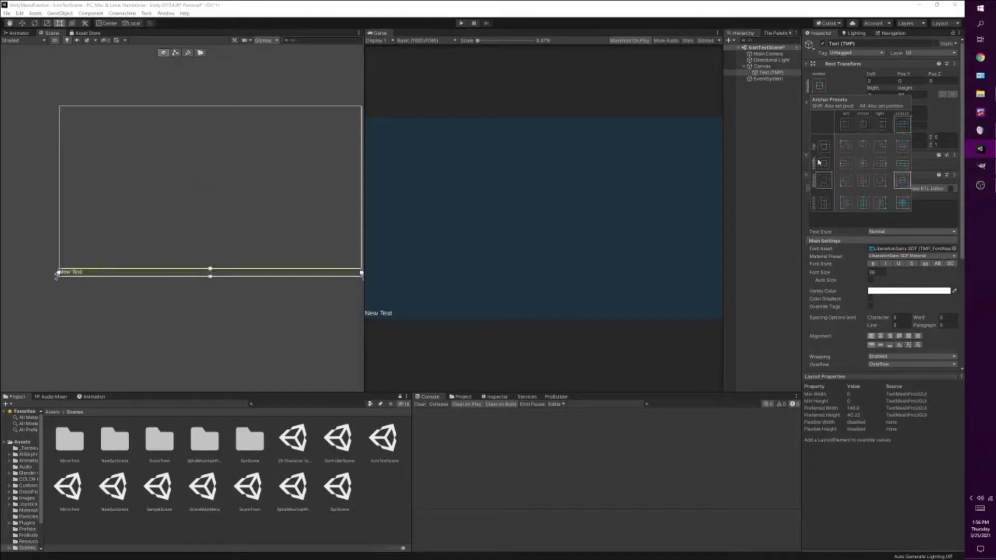
{"action": "left_click", "coordinate": [881, 336]}
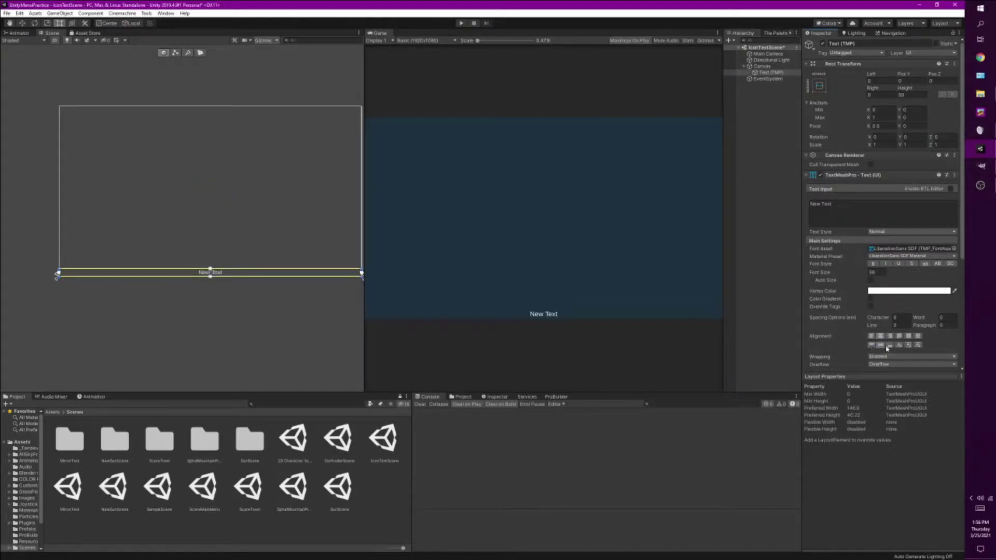
{"action": "left_click", "coordinate": [871, 345]}
Step: Replace the placeholder text with "Use <sprite=0>" to show a sprite inline
{"action": "left_click", "coordinate": [830, 207]}
{"action": "type", "text": "Use "}
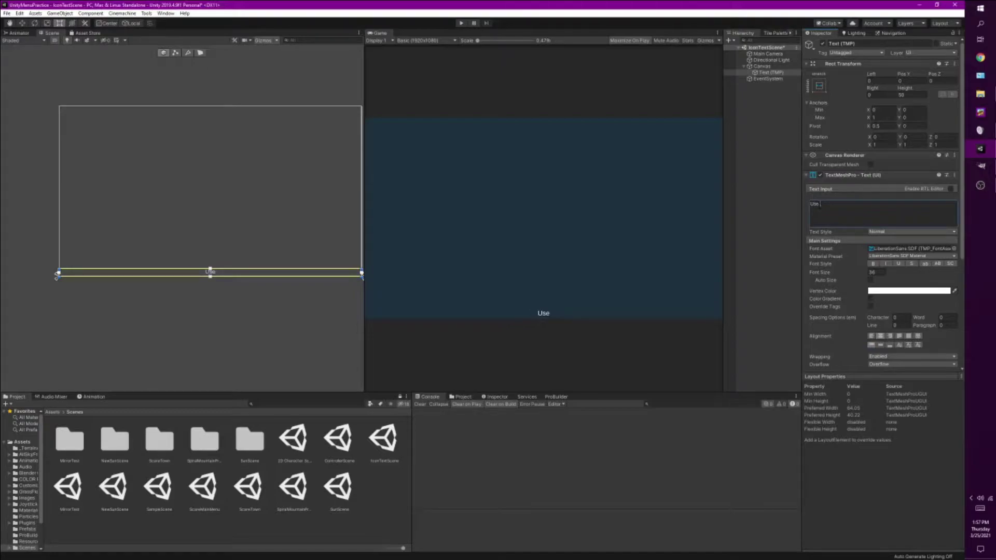
{"action": "type", "text": " <sprite=0>"}
{"action": "scroll", "coordinate": [131, 273], "scroll_direction": "up", "scroll_amount": 5}
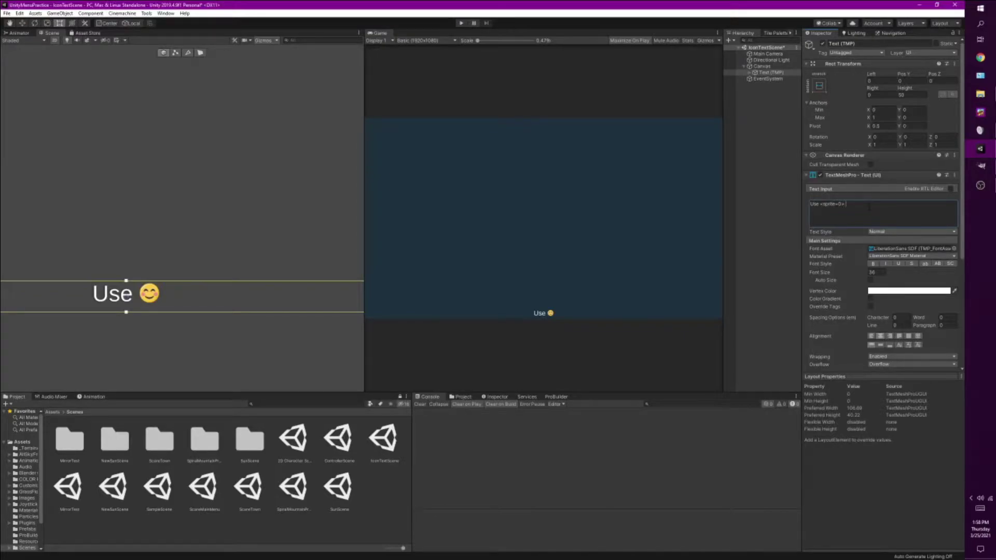
Step: Complete the text as "Use <sprite=0> to do something." and enable Auto Size in a text box about 110 high
{"action": "type", "text": "t"}
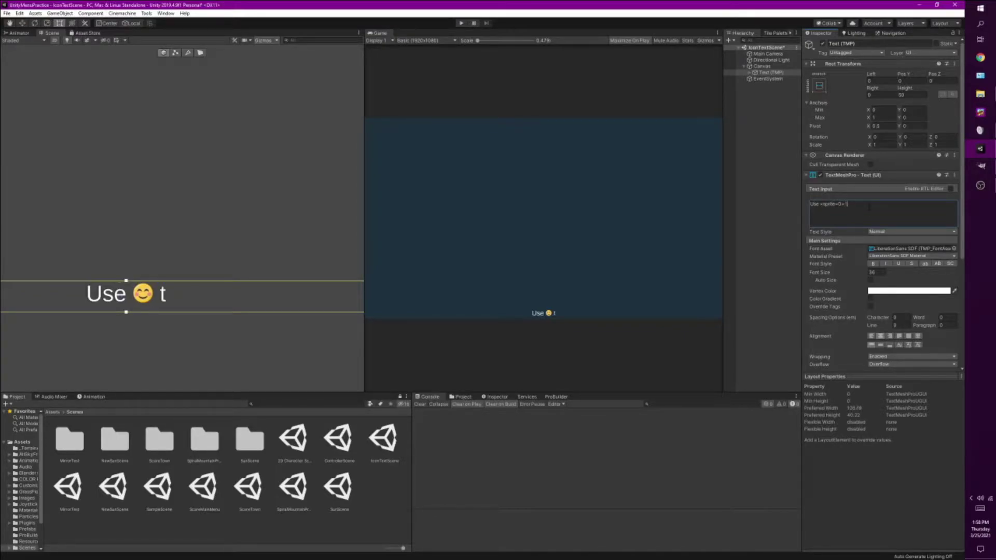
{"action": "type", "text": "o do som"}
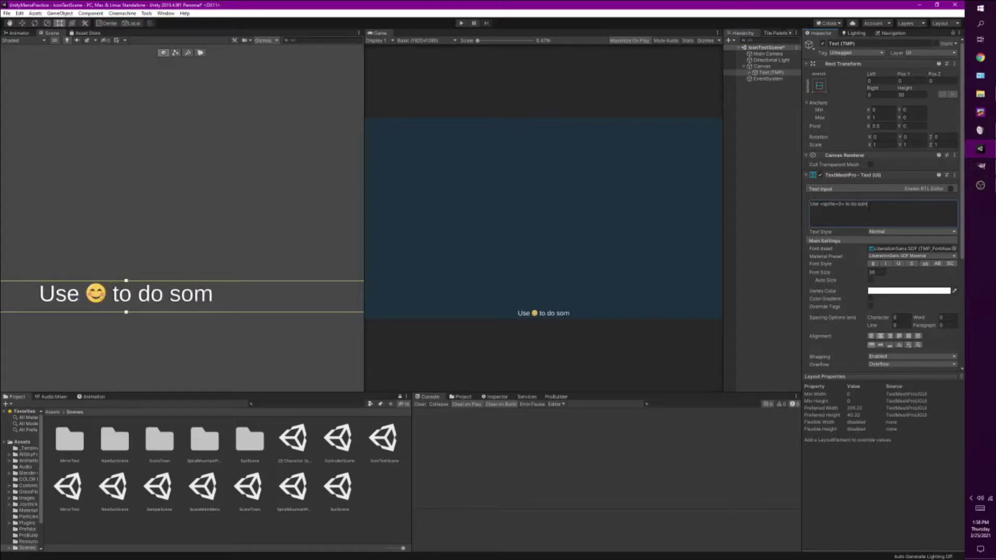
{"action": "type", "text": "ething."}
{"action": "left_click", "coordinate": [871, 280]}
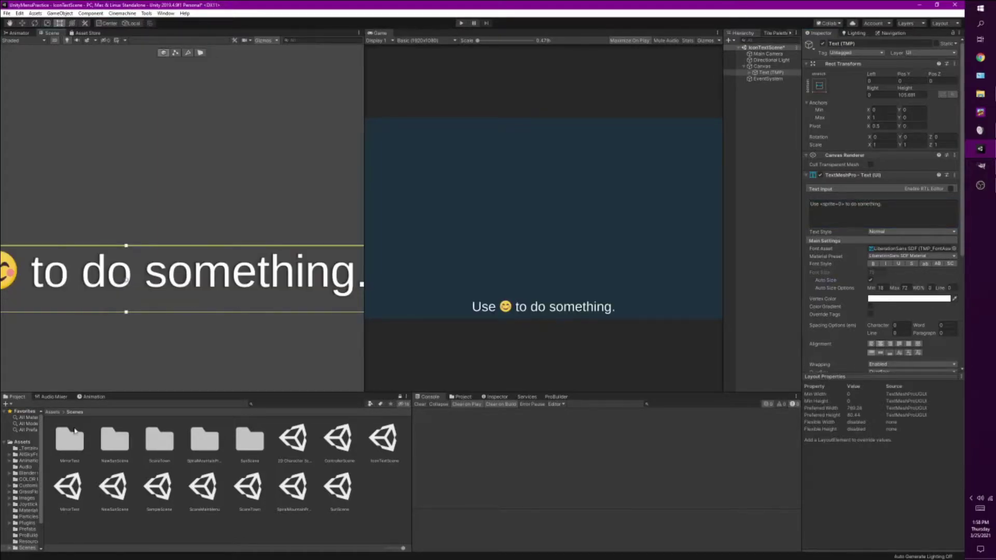
Step: Import the XBOXButtonLayout image as a new asset into the root Assets folder
{"action": "left_click", "coordinate": [26, 442]}
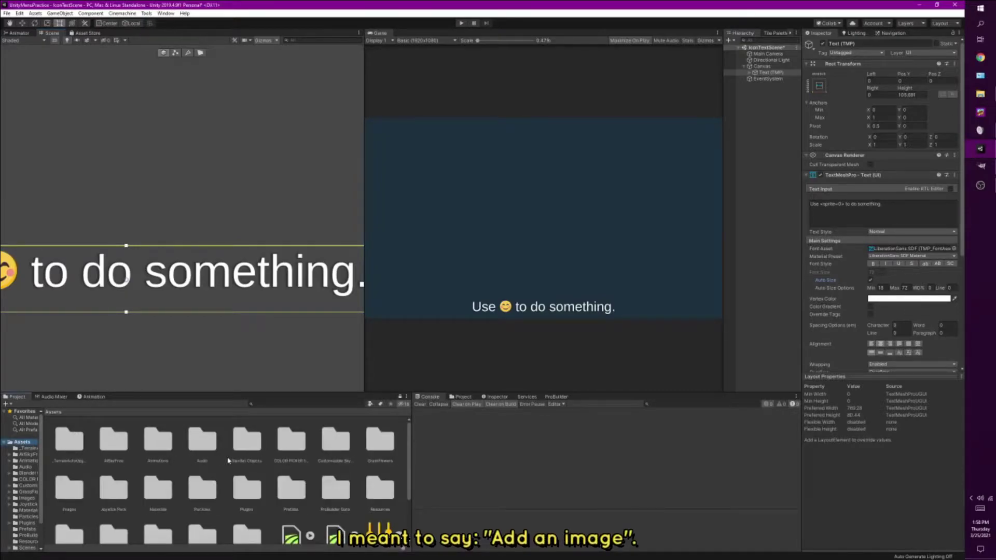
{"action": "scroll", "coordinate": [345, 470], "scroll_direction": "down", "scroll_amount": 3}
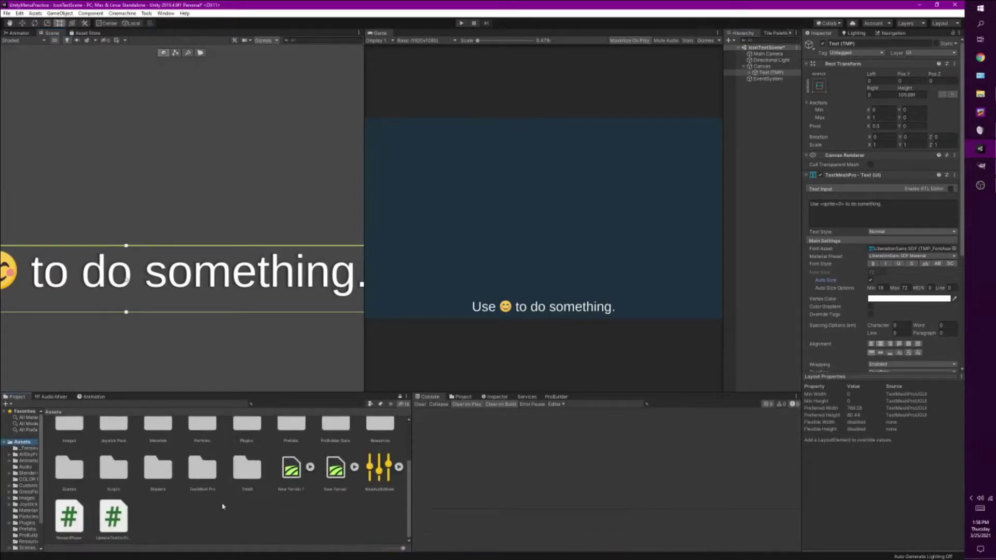
{"action": "right_click", "coordinate": [185, 521]}
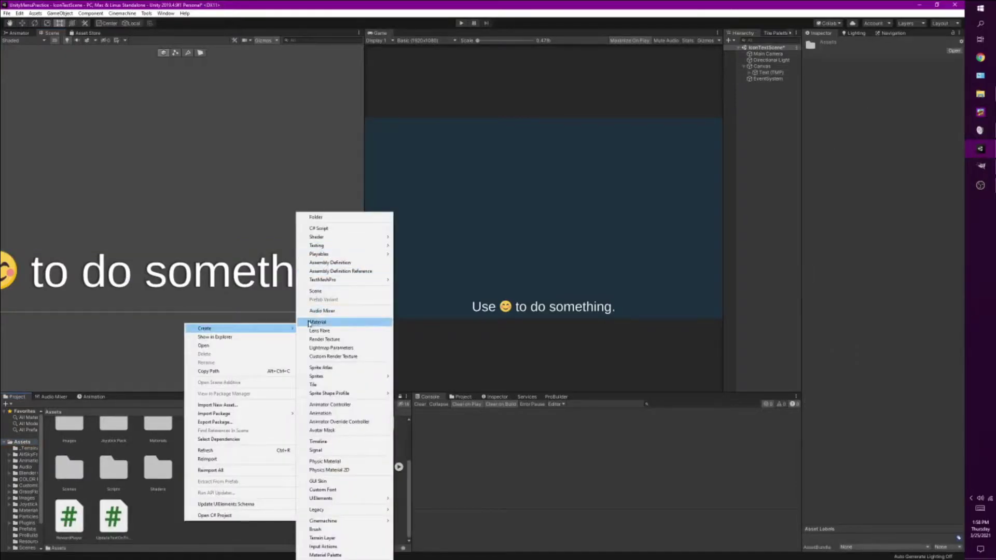
{"action": "left_click", "coordinate": [221, 405]}
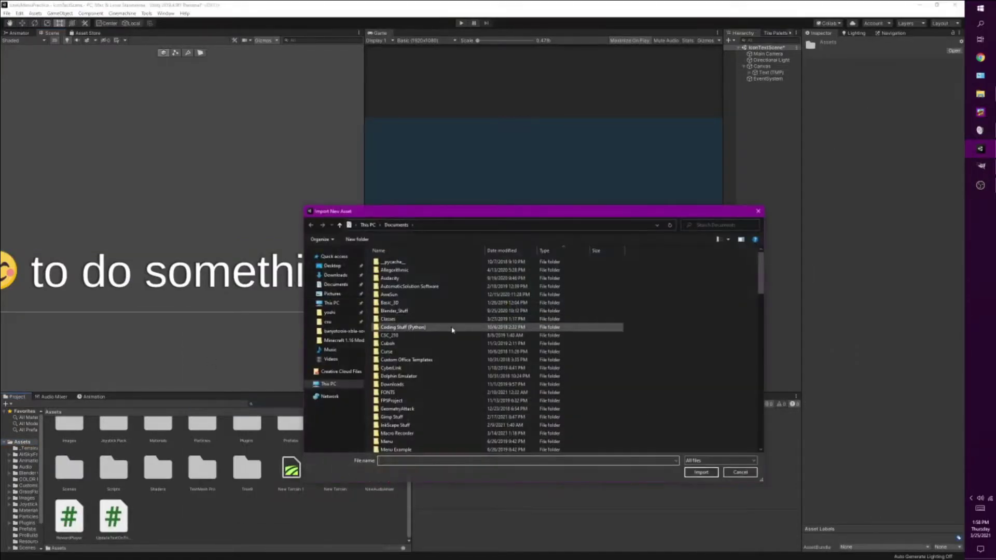
{"action": "scroll", "coordinate": [423, 345], "scroll_direction": "down", "scroll_amount": 20}
{"action": "double_click", "coordinate": [401, 442]}
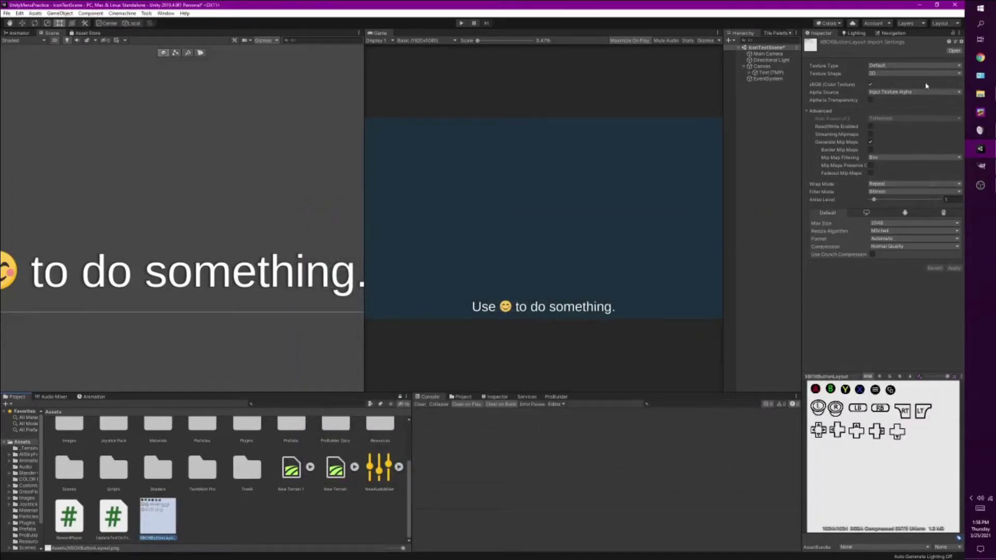
Step: Set the XBOXButtonLayout image's texture type to Sprite (2D and UI) and its sprite mode to Multiple
{"action": "left_click", "coordinate": [909, 66]}
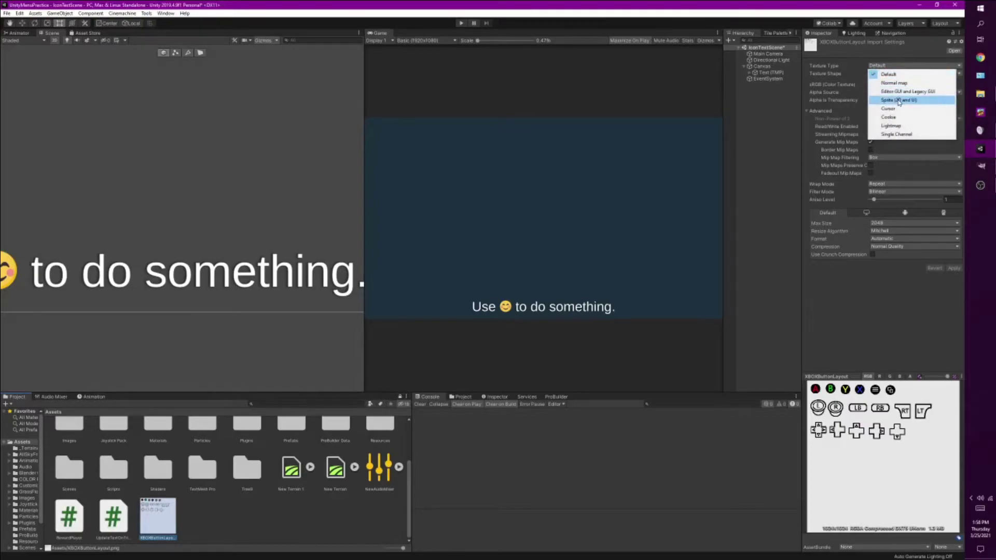
{"action": "left_click", "coordinate": [899, 101]}
{"action": "left_click", "coordinate": [882, 84]}
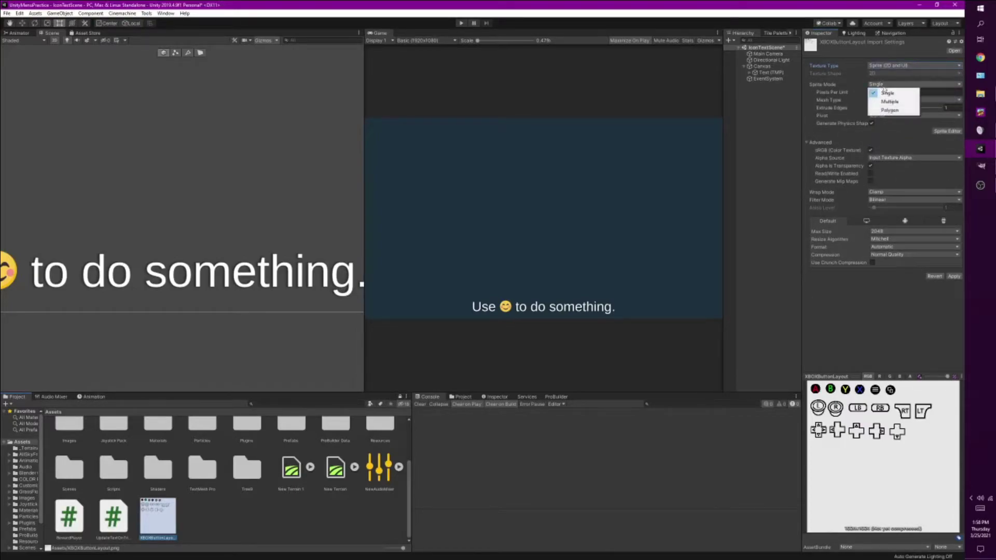
{"action": "left_click", "coordinate": [881, 102]}
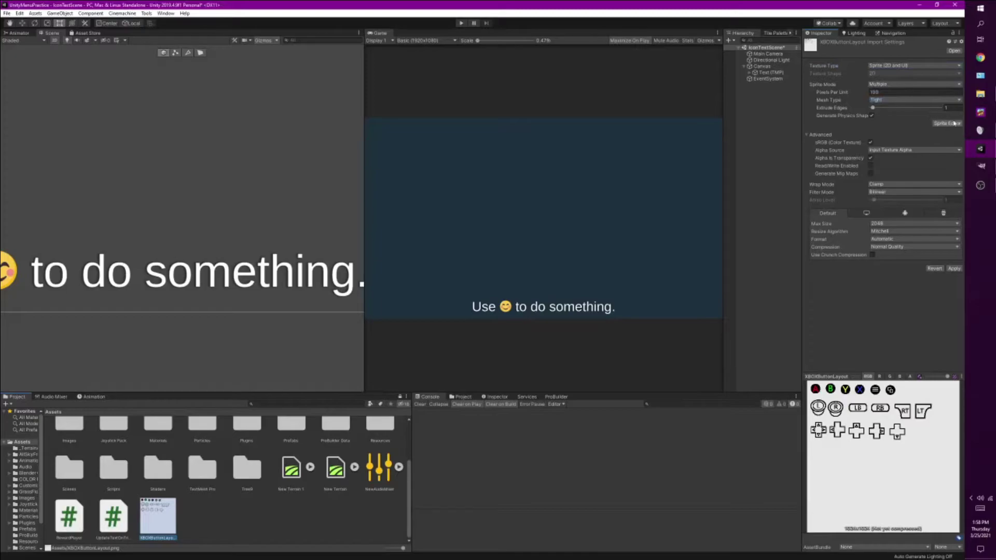
Step: Apply the import settings and slice the XBOXButtonLayout sheet in the Sprite Editor with the Automatic type, applying the result
{"action": "left_click", "coordinate": [954, 269]}
{"action": "left_click", "coordinate": [946, 124]}
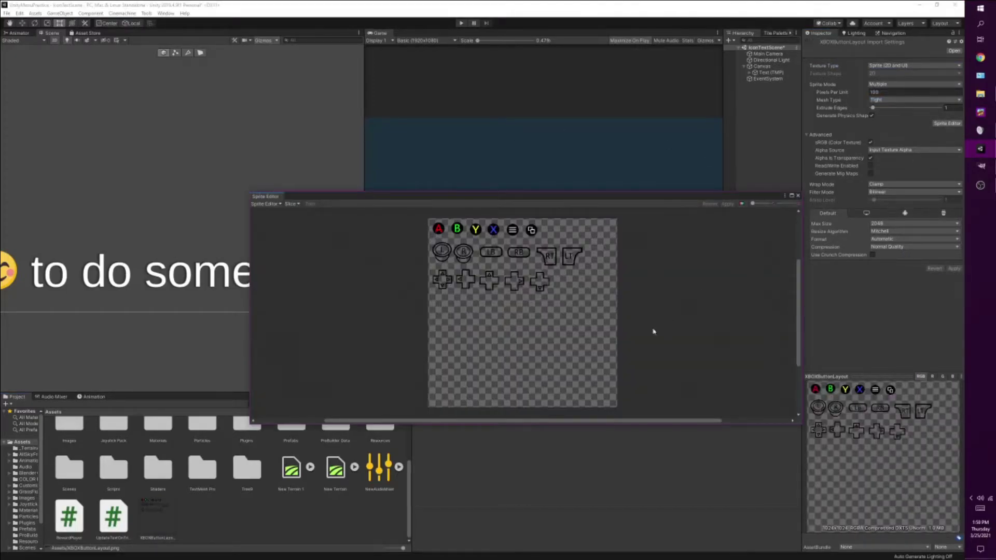
{"action": "left_click", "coordinate": [288, 204]}
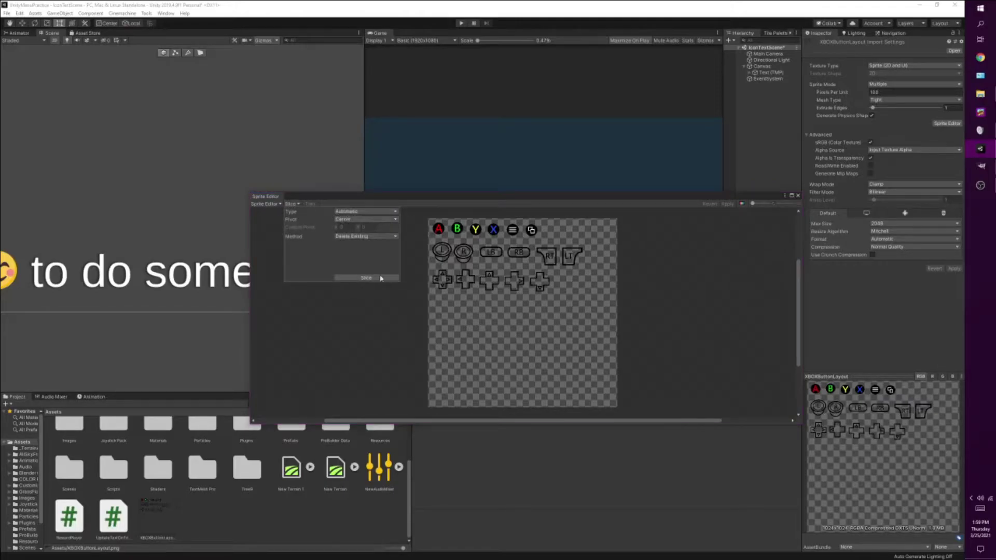
{"action": "left_click", "coordinate": [366, 212]}
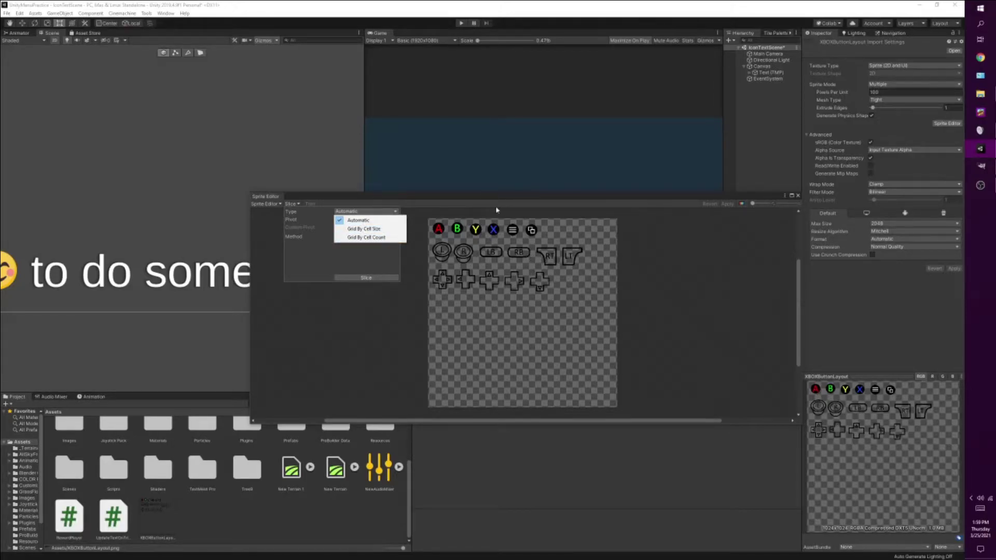
{"action": "left_click", "coordinate": [358, 220]}
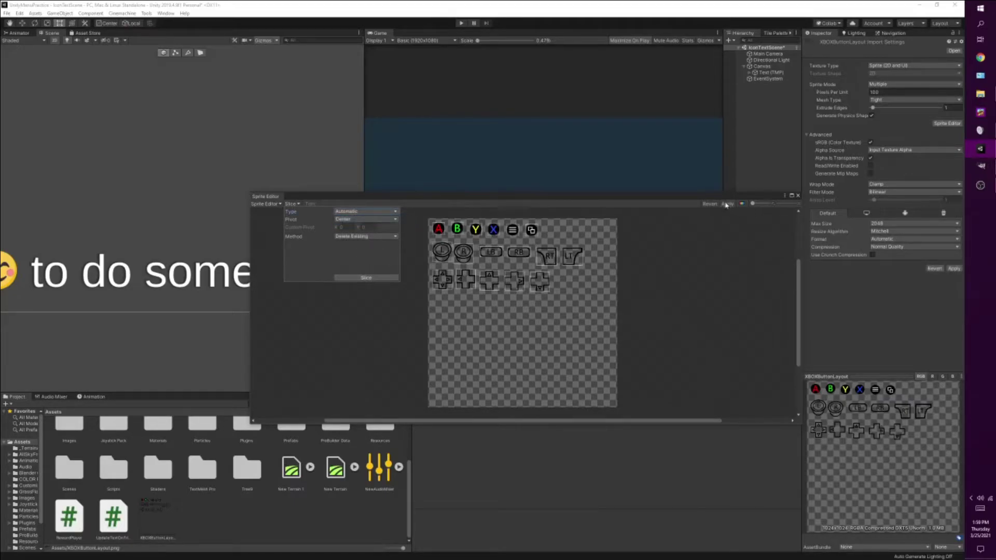
{"action": "left_click", "coordinate": [727, 204]}
{"action": "left_click", "coordinate": [798, 196]}
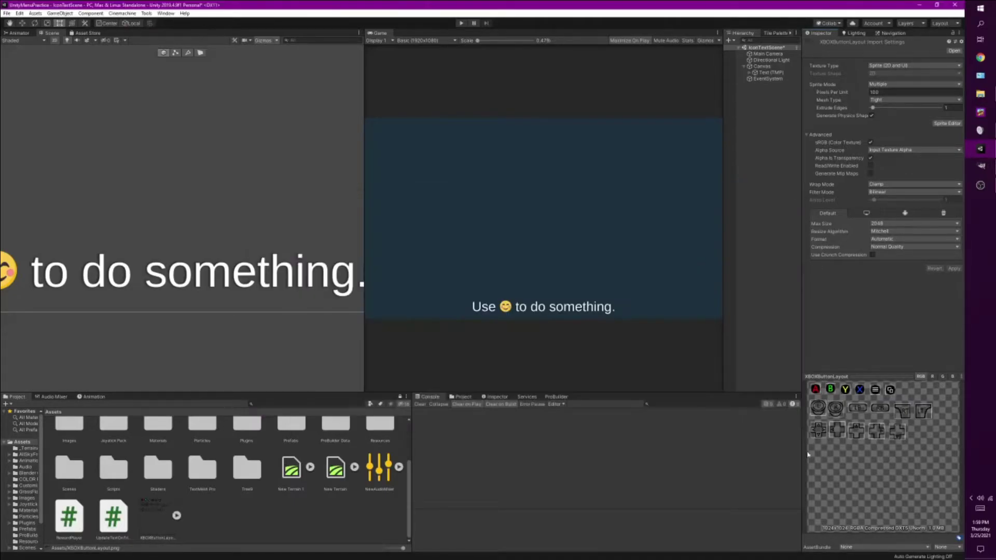
Step: Create a TextMeshPro Sprite Asset from the sliced XBOXButtonLayout image
{"action": "left_click", "coordinate": [177, 515]}
{"action": "left_click", "coordinate": [176, 515]}
{"action": "right_click", "coordinate": [157, 517]}
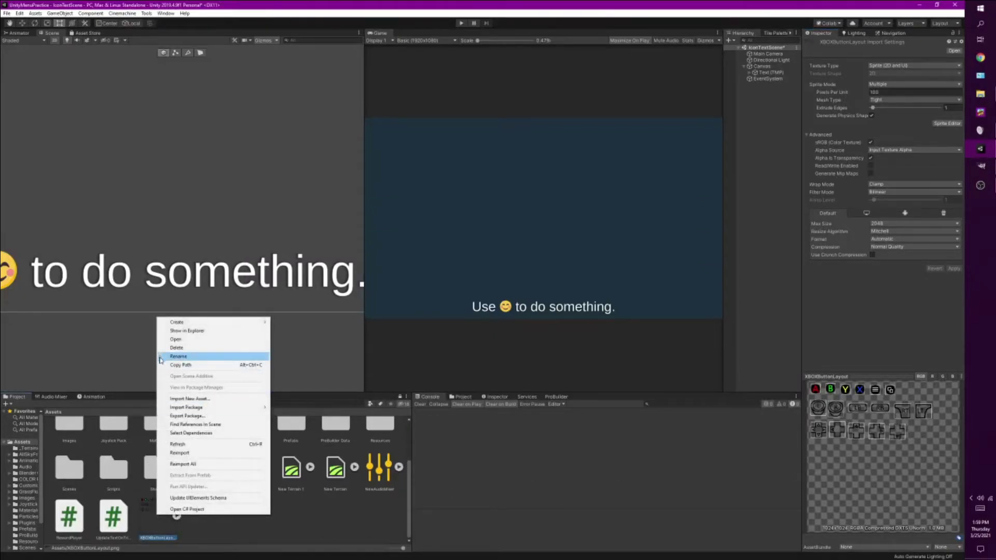
{"action": "mouse_move", "coordinate": [176, 323]}
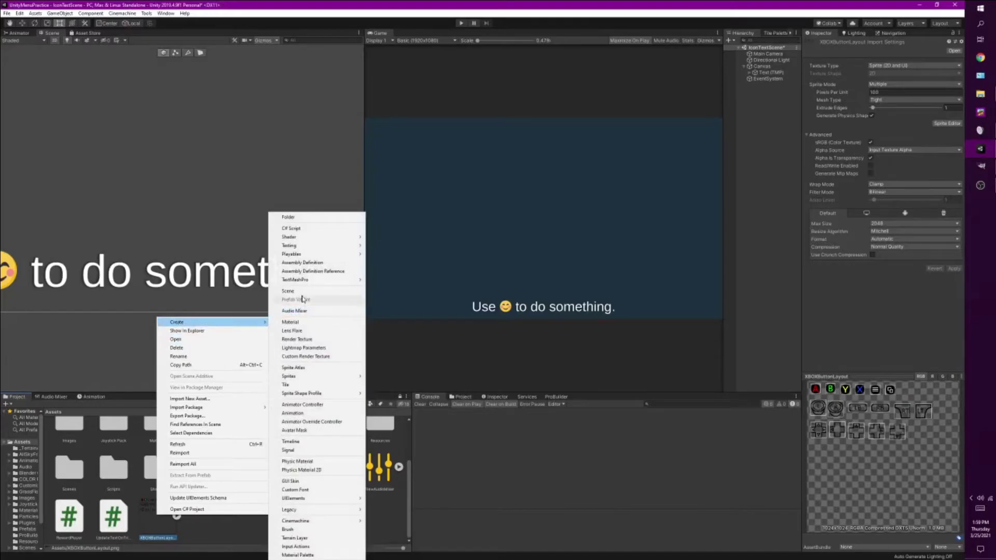
{"action": "mouse_move", "coordinate": [341, 281]}
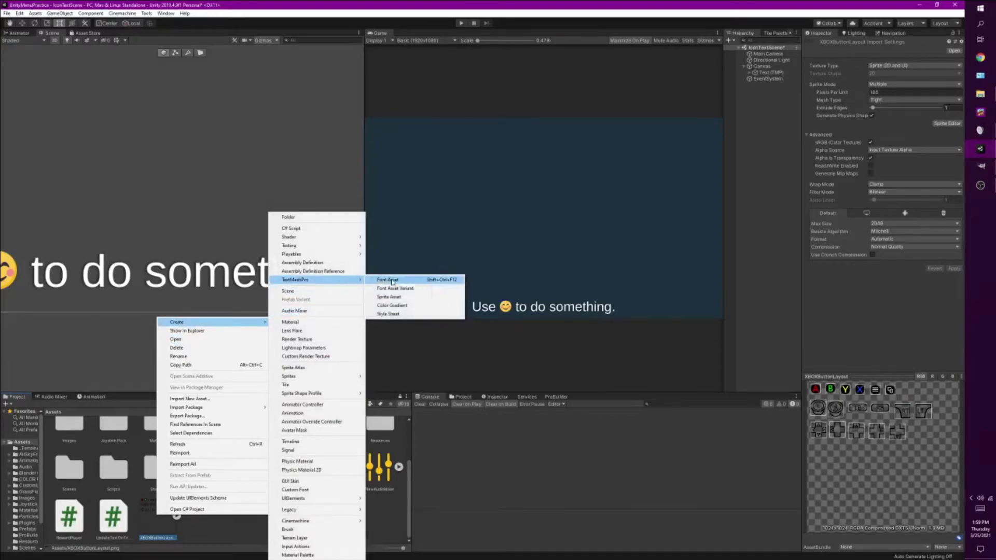
{"action": "left_click", "coordinate": [389, 296]}
Step: Examine both pages of the new XBOXButtonLayout sprite asset's Sprite Glyph Table for the glyphs and their IDs
{"action": "left_click", "coordinate": [154, 526]}
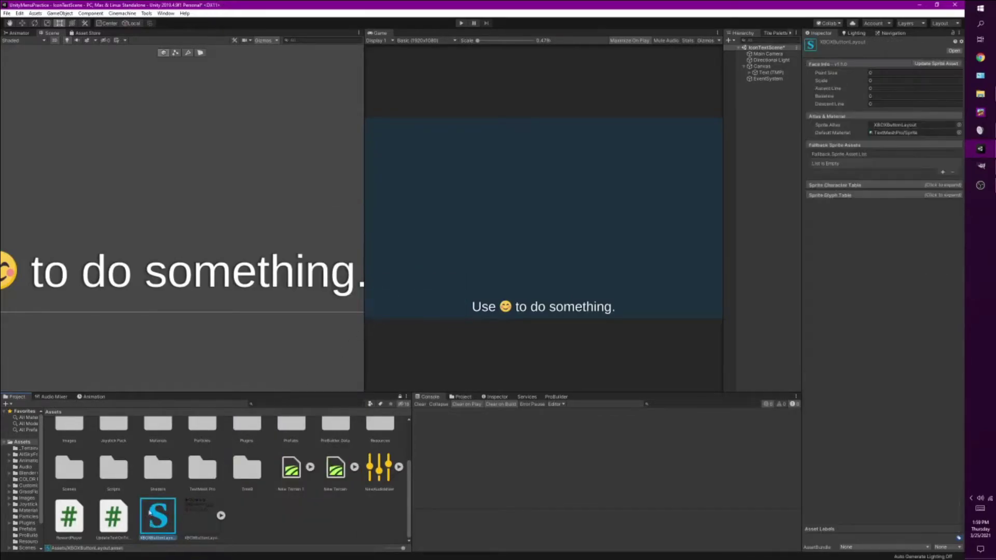
{"action": "left_click", "coordinate": [836, 196]}
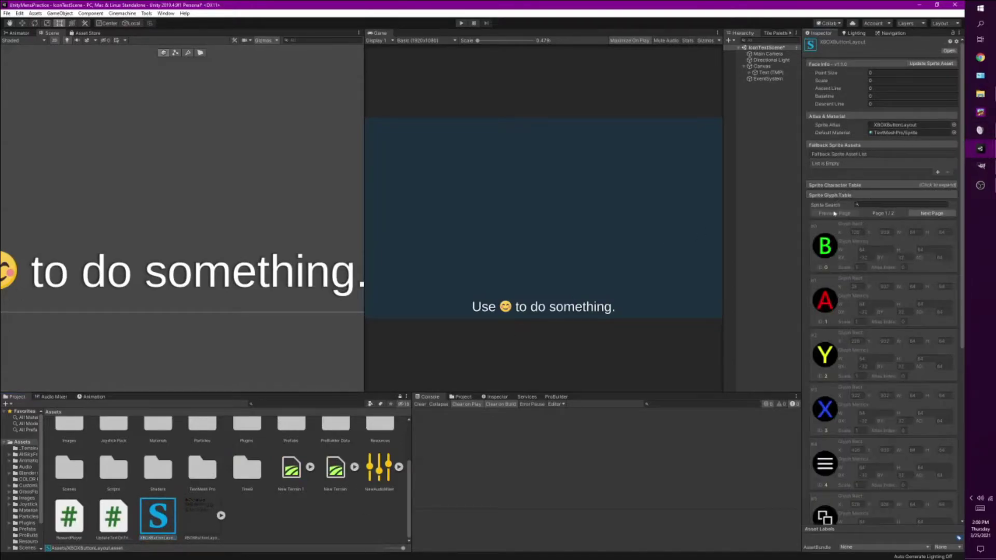
{"action": "scroll", "coordinate": [836, 217], "scroll_direction": "down", "scroll_amount": 10}
{"action": "left_click", "coordinate": [932, 499]}
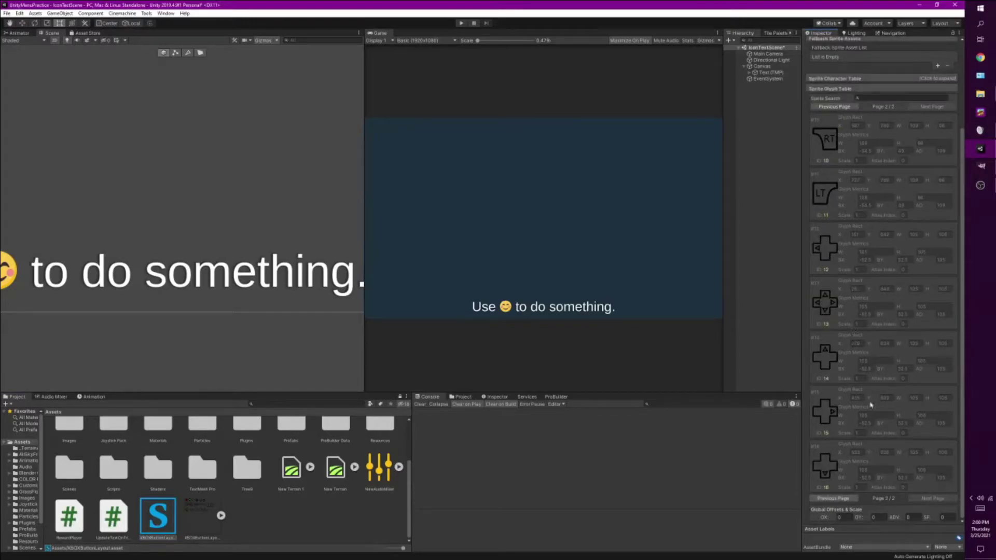
{"action": "left_click", "coordinate": [857, 498]}
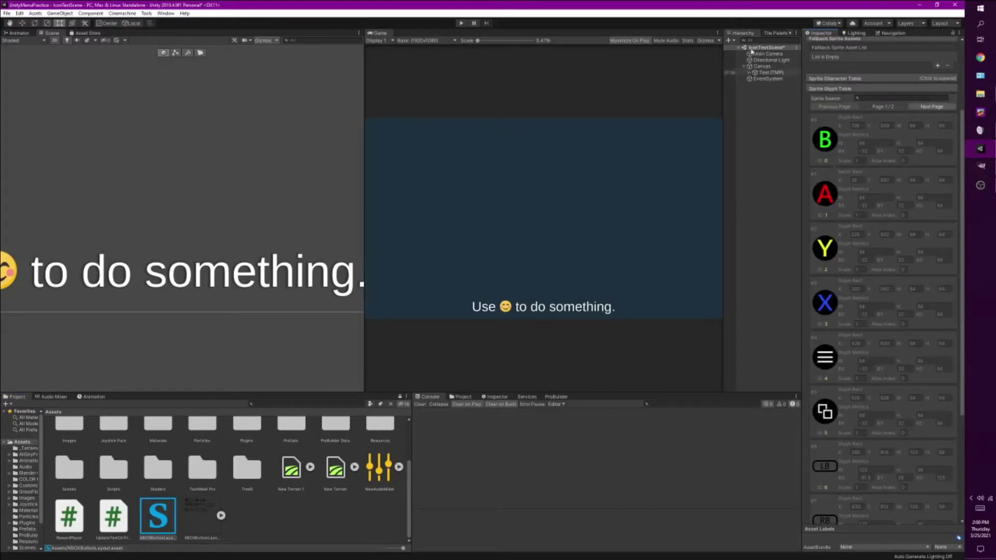
Step: Assign XBOXButtonLayout as the Sprite Asset in the Extra Settings of the Text (TMP) object
{"action": "left_click", "coordinate": [769, 73]}
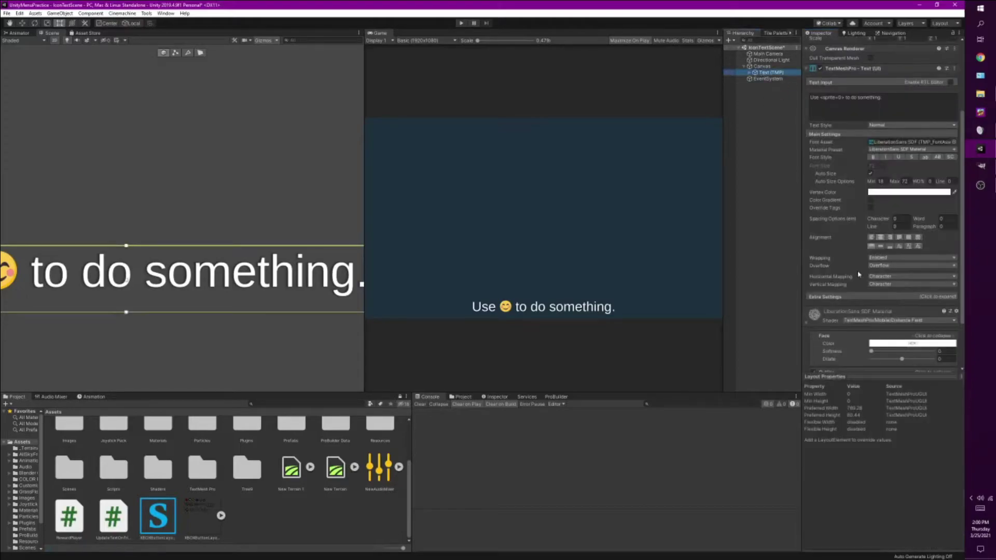
{"action": "left_click", "coordinate": [828, 298]}
{"action": "scroll", "coordinate": [858, 298], "scroll_direction": "down", "scroll_amount": 3}
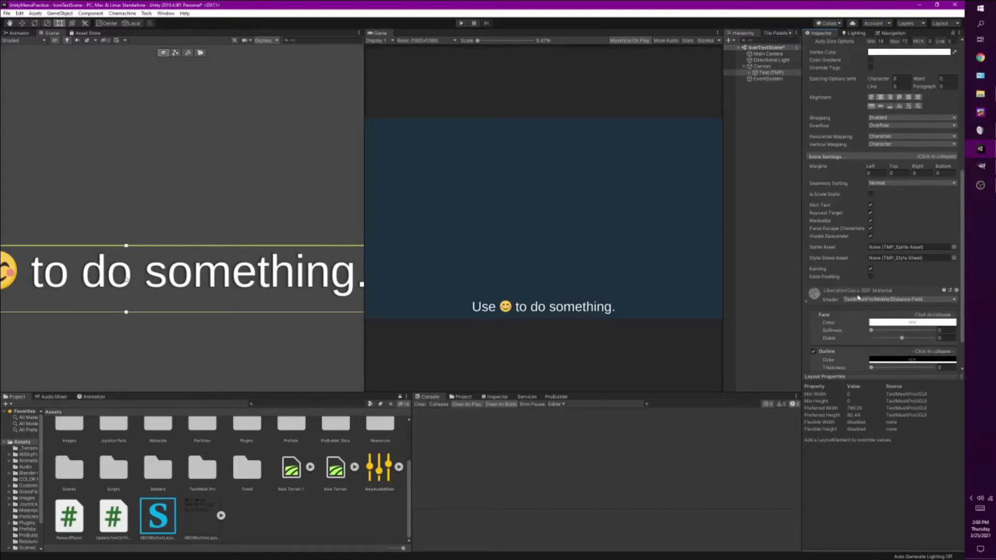
{"action": "left_click", "coordinate": [954, 247]}
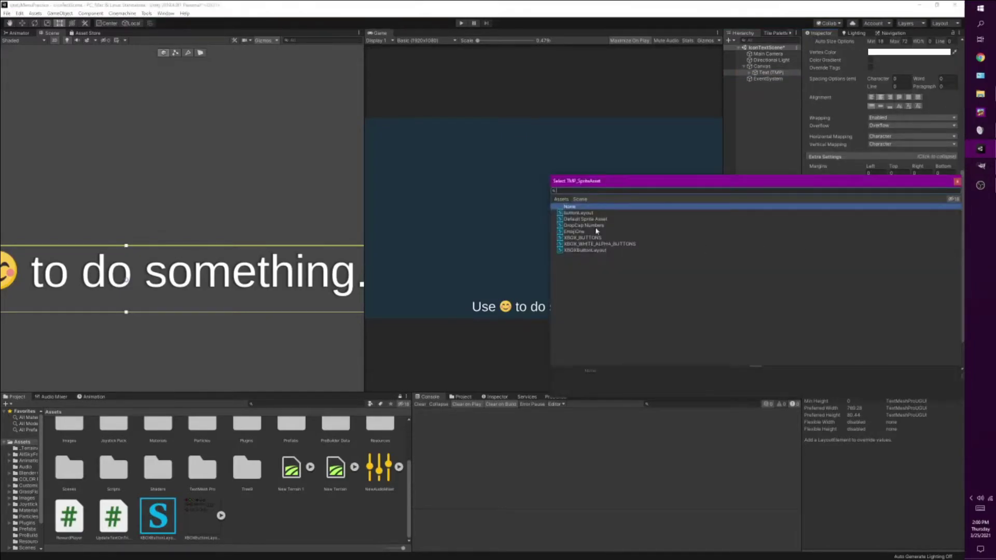
{"action": "left_click", "coordinate": [586, 250]}
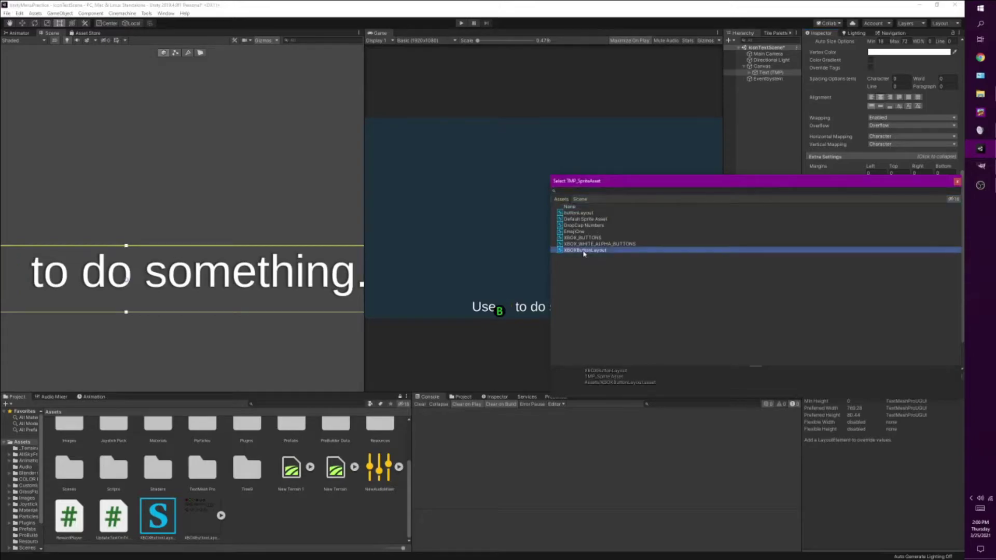
{"action": "double_click", "coordinate": [585, 251]}
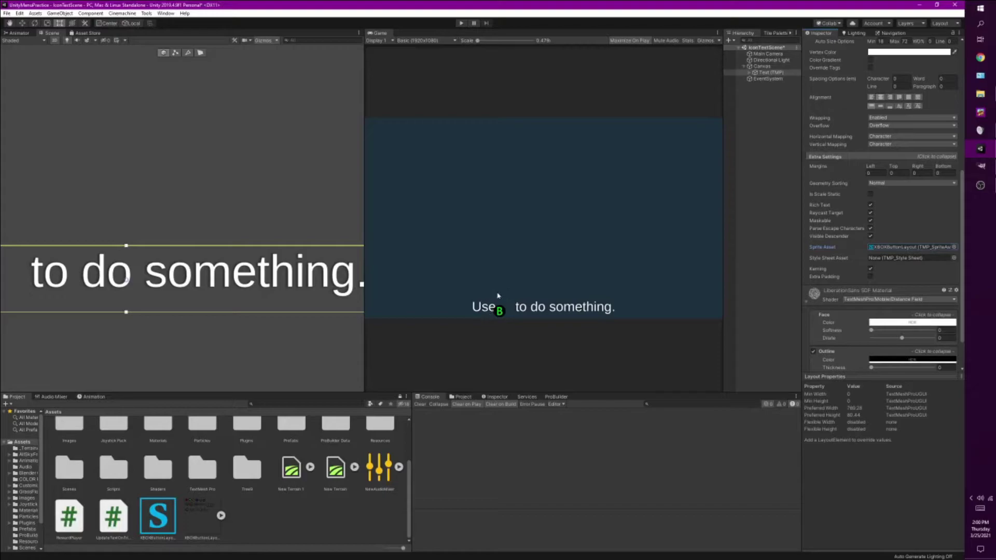
Step: Bring the inline icon into view in the scene and open the B glyph's entry in the XBOXButtonLayout sprite asset
{"action": "middle_click_drag", "start_coordinate": [187, 283], "coordinate": [377, 275]}
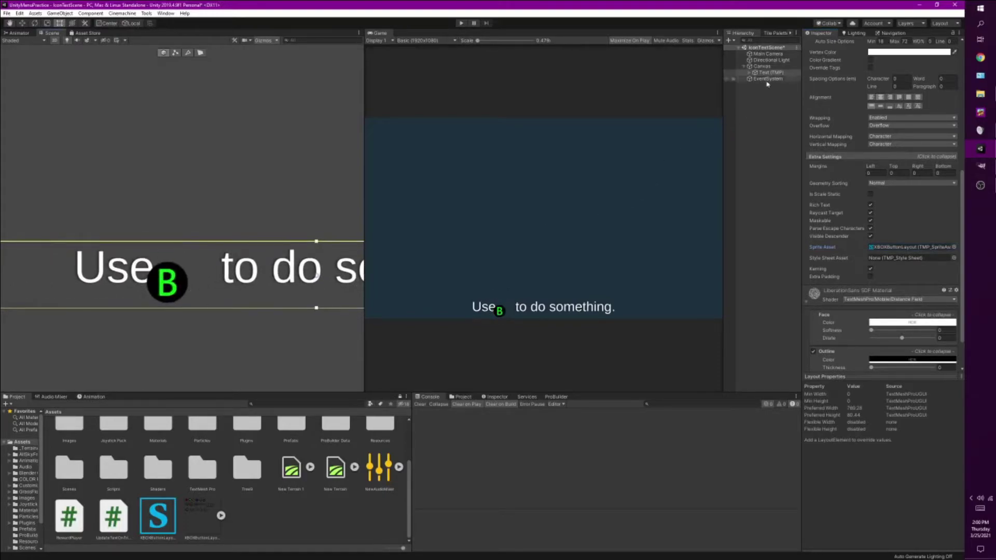
{"action": "left_click", "coordinate": [157, 516]}
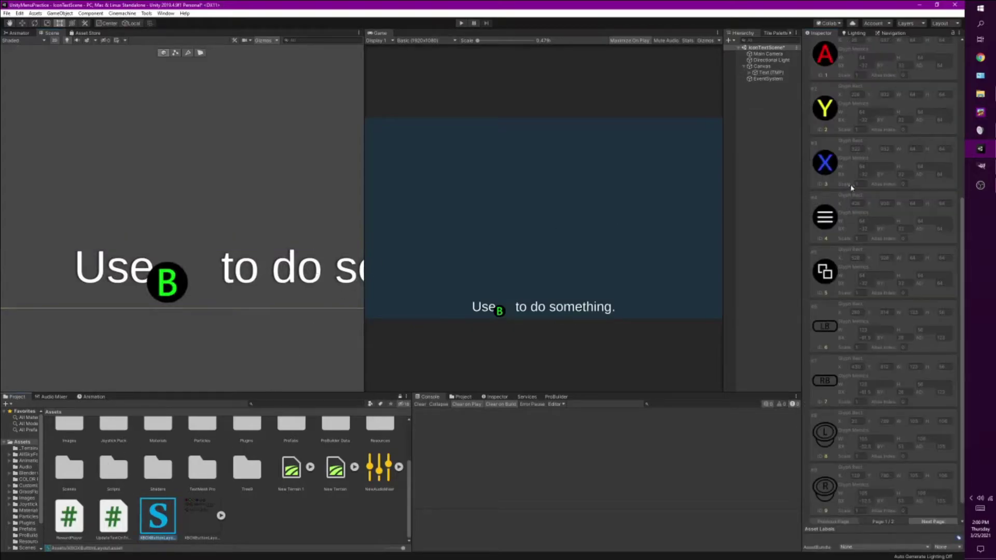
{"action": "scroll", "coordinate": [865, 157], "scroll_direction": "up", "scroll_amount": 3}
{"action": "scroll", "coordinate": [865, 157], "scroll_direction": "up", "scroll_amount": 3}
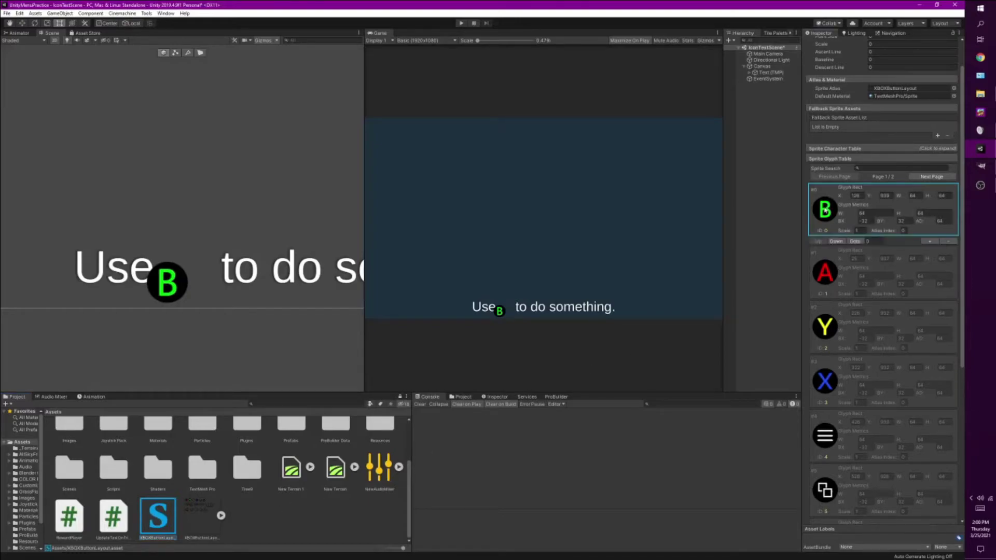
Step: Try out different metrics on the B glyph, changing BX, BY to 18.5, width to 121.5, height and AD
{"action": "left_click", "coordinate": [863, 221]}
{"action": "left_click_drag", "start_coordinate": [845, 224], "coordinate": [203, 247]}
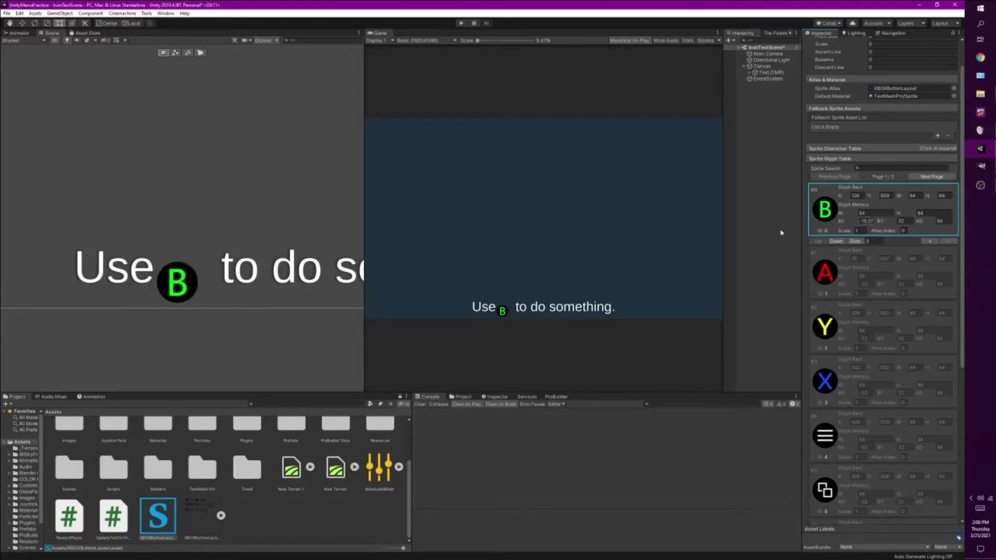
{"action": "left_click_drag", "start_coordinate": [881, 223], "coordinate": [31, 216]}
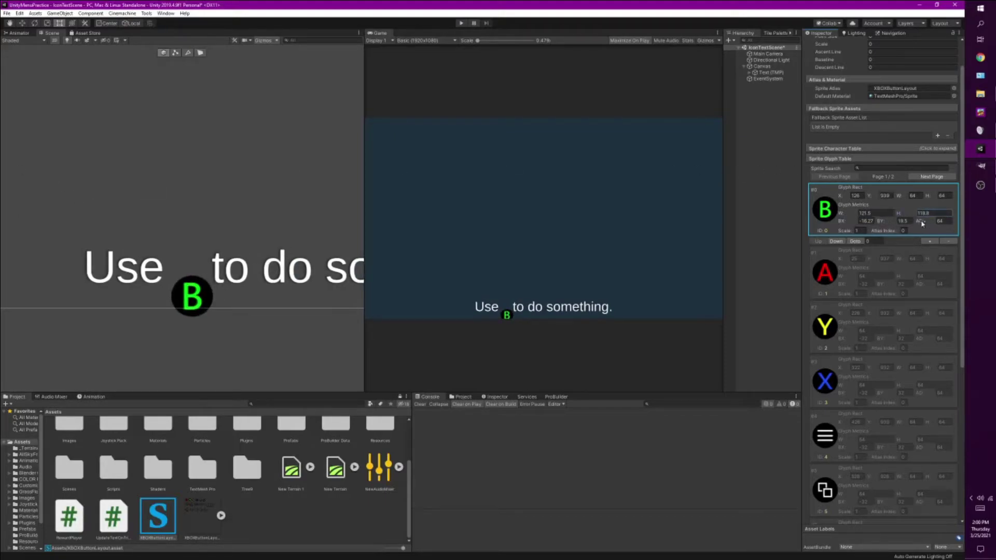
{"action": "left_click_drag", "start_coordinate": [920, 221], "coordinate": [793, 213]}
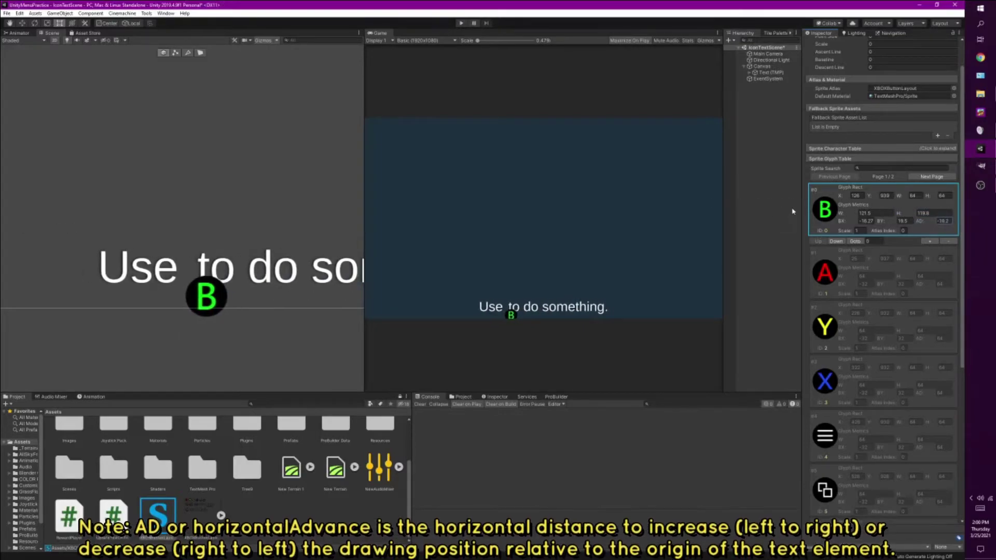
Step: Undo the trial metric changes on the B glyph, also trying and reverting a different scale
{"action": "key", "text": "ctrl+z"}
{"action": "left_click_drag", "start_coordinate": [850, 233], "coordinate": [876, 233]}
{"action": "key", "text": "ctrl+z"}
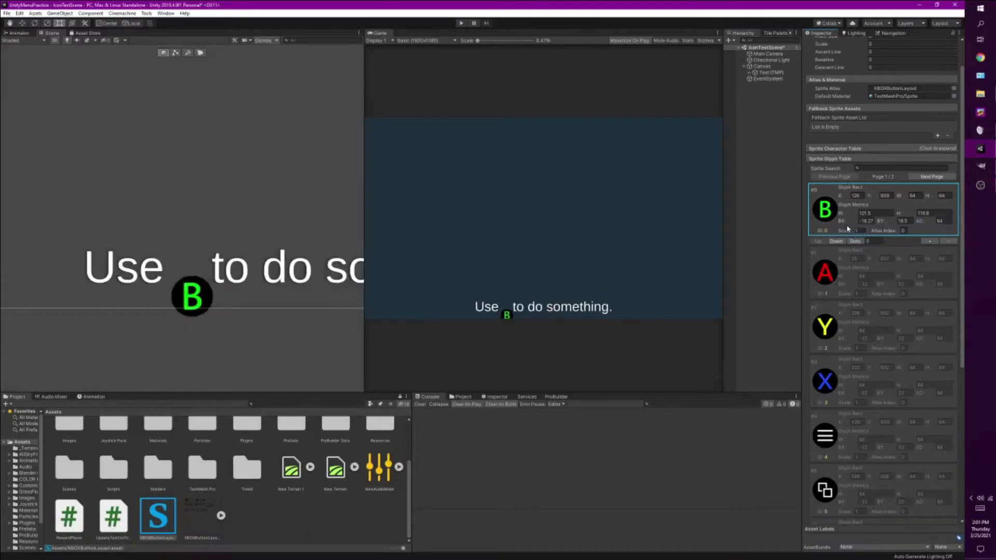
{"action": "key", "text": "ctrl+z"}
{"action": "key", "text": "ctrl+z"}
{"action": "key", "text": "ctrl+z"}
{"action": "key", "text": "ctrl+z"}
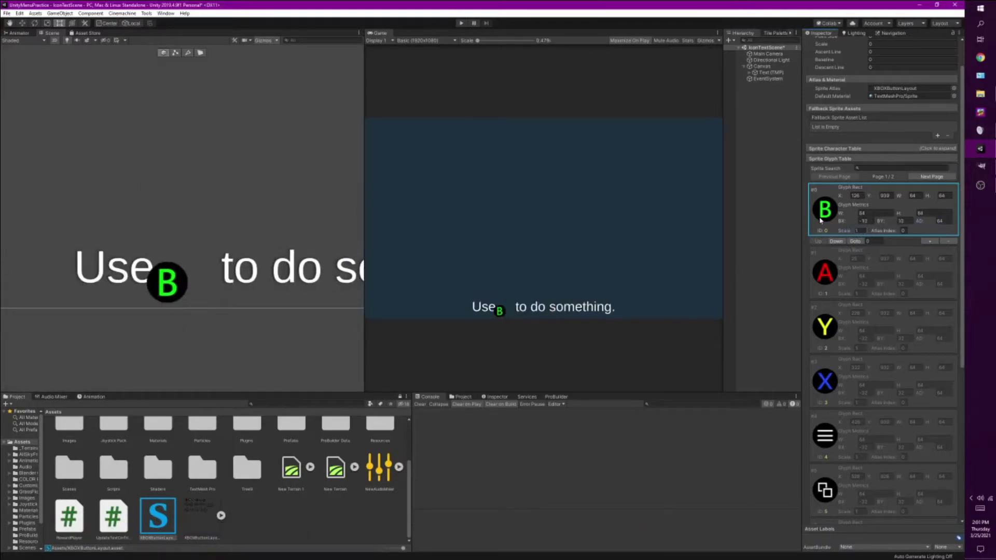
Step: Set the B glyph's BX to 0 and BY to 50, trying another scale before setting it back to 1
{"action": "left_click", "coordinate": [864, 221]}
{"action": "type", "text": "0"}
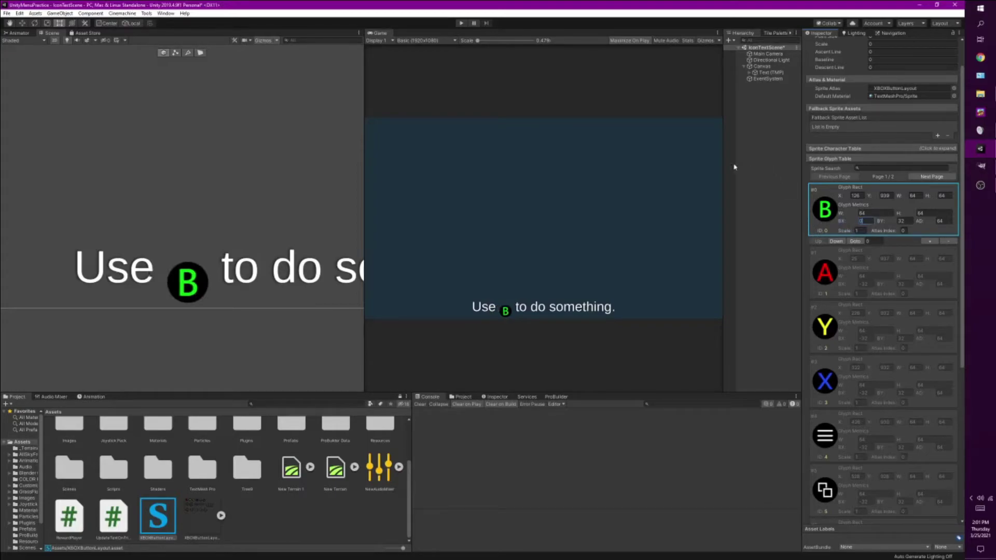
{"action": "left_click_drag", "start_coordinate": [880, 221], "coordinate": [163, 245]}
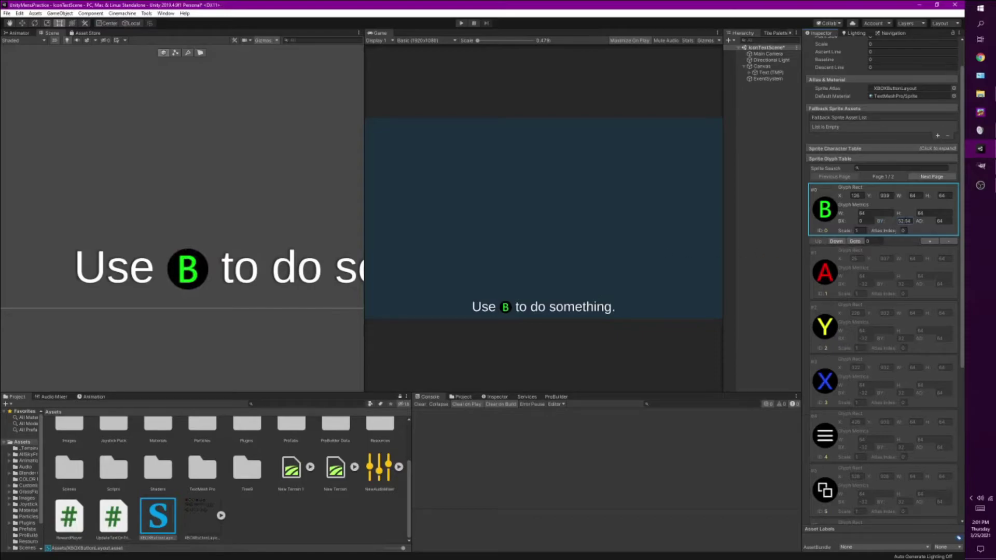
{"action": "left_click", "coordinate": [904, 221]}
{"action": "type", "text": "50"}
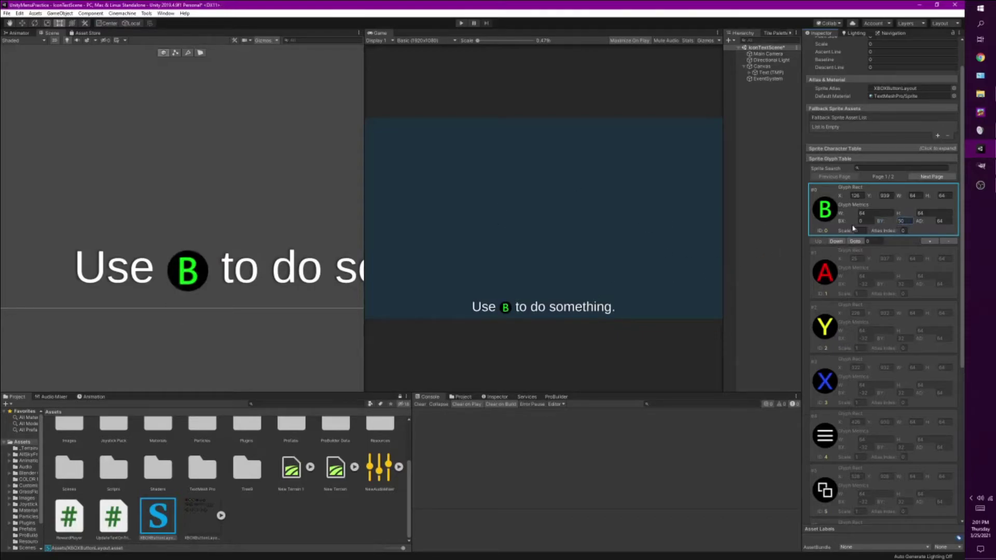
{"action": "left_click_drag", "start_coordinate": [853, 228], "coordinate": [845, 231]}
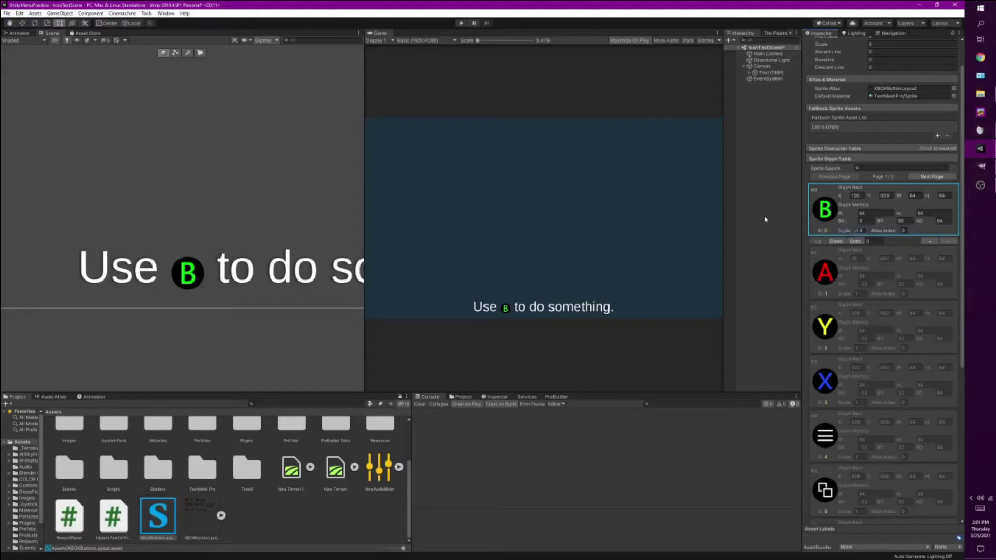
{"action": "type", "text": "1"}
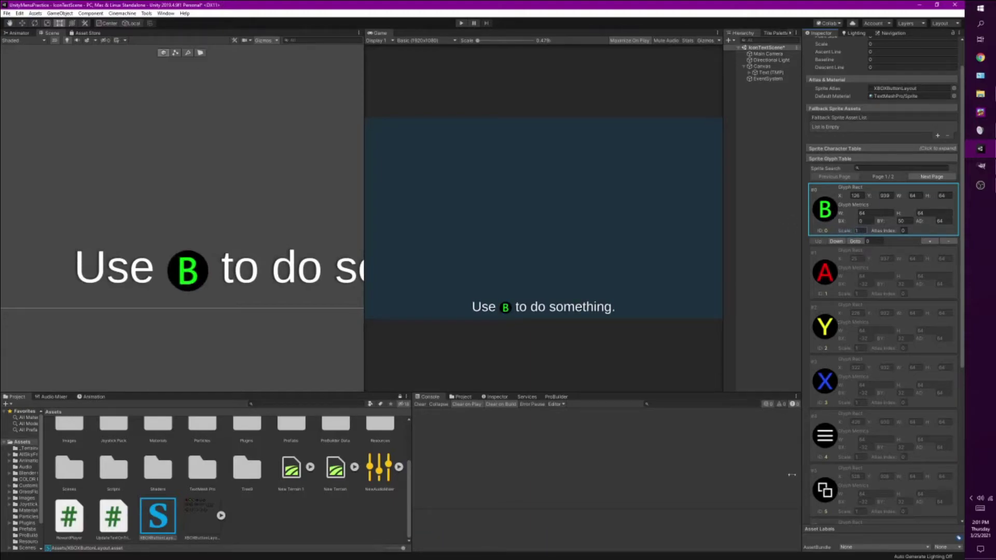
Step: Set the A glyph's BX to 0 and BY to 50
{"action": "left_click", "coordinate": [858, 293]}
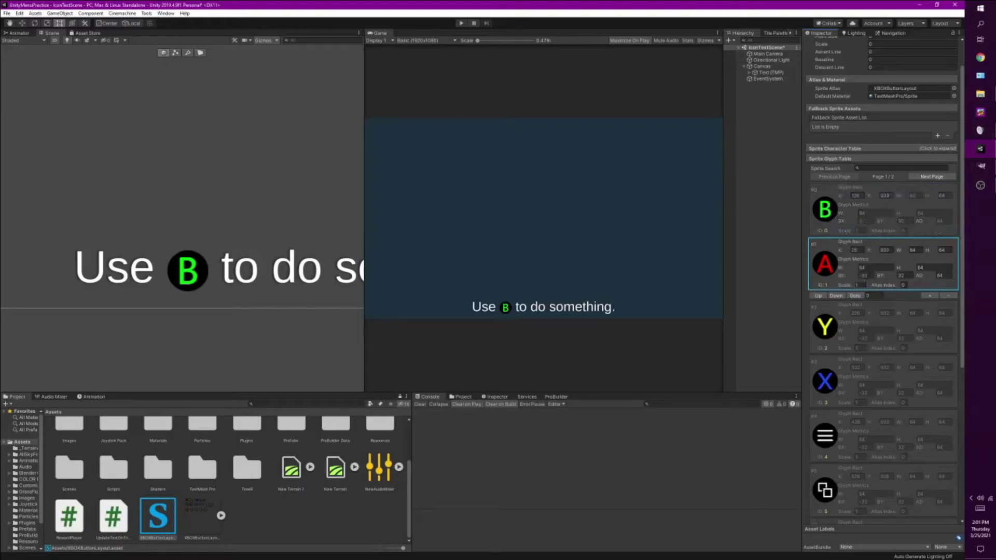
{"action": "left_click", "coordinate": [865, 276]}
{"action": "type", "text": "0"}
{"action": "key", "text": "Tab"}
{"action": "type", "text": "50"}
{"action": "key", "text": "Tab"}
Step: Set BX to 0 and BY to 50 for both the Y and X glyphs
{"action": "key", "text": "Tab"}
{"action": "key", "text": "Tab"}
{"action": "key", "text": "Tab"}
{"action": "left_click", "coordinate": [824, 315]}
{"action": "left_click", "coordinate": [862, 330]}
{"action": "type", "text": "0"}
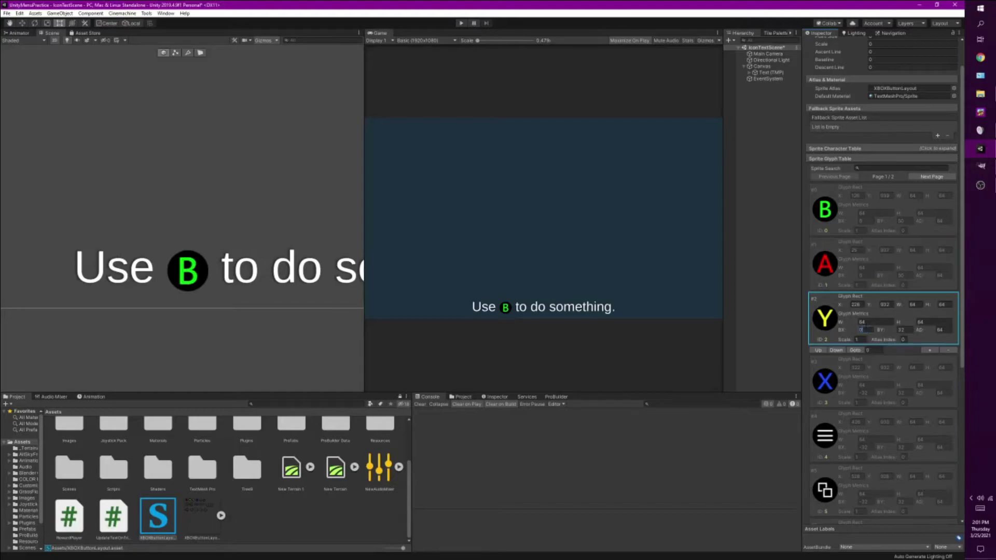
Step: Set BX to 0 and BY to 50 for the three-line menu glyph and the overlapping-squares glyph
{"action": "key", "text": "Tab"}
{"action": "type", "text": "50"}
{"action": "left_click", "coordinate": [825, 370]}
{"action": "left_click", "coordinate": [862, 384]}
{"action": "type", "text": "0"}
{"action": "scroll", "coordinate": [826, 371], "scroll_direction": "down", "scroll_amount": 3}
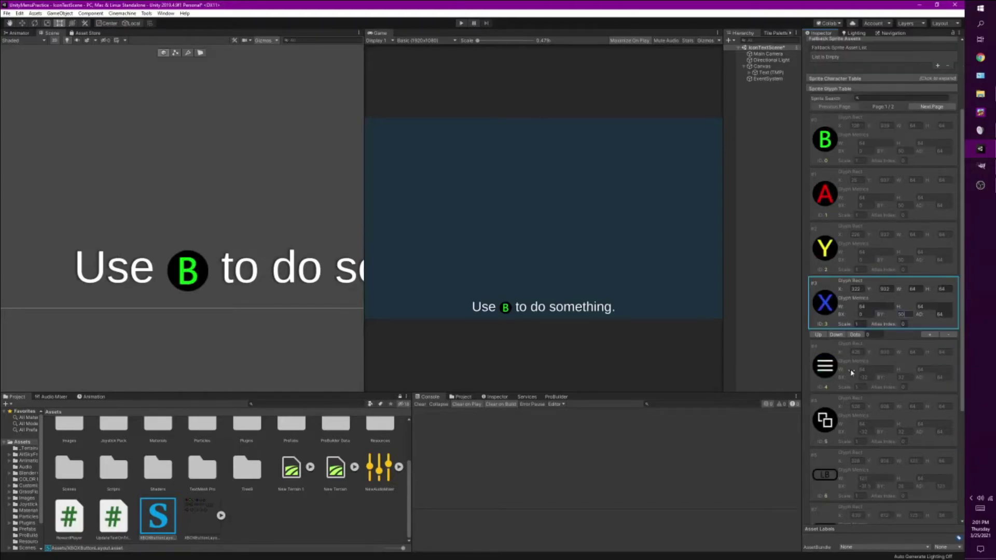
{"action": "left_click", "coordinate": [825, 357]}
{"action": "type", "text": "0"}
{"action": "key", "text": "Tab"}
{"action": "type", "text": "50"}
{"action": "left_click", "coordinate": [824, 412]}
{"action": "type", "text": "0"}
{"action": "key", "text": "Tab"}
{"action": "type", "text": "50"}
{"action": "scroll", "coordinate": [882, 311], "scroll_direction": "down", "scroll_amount": 3}
{"action": "left_click", "coordinate": [824, 396]}
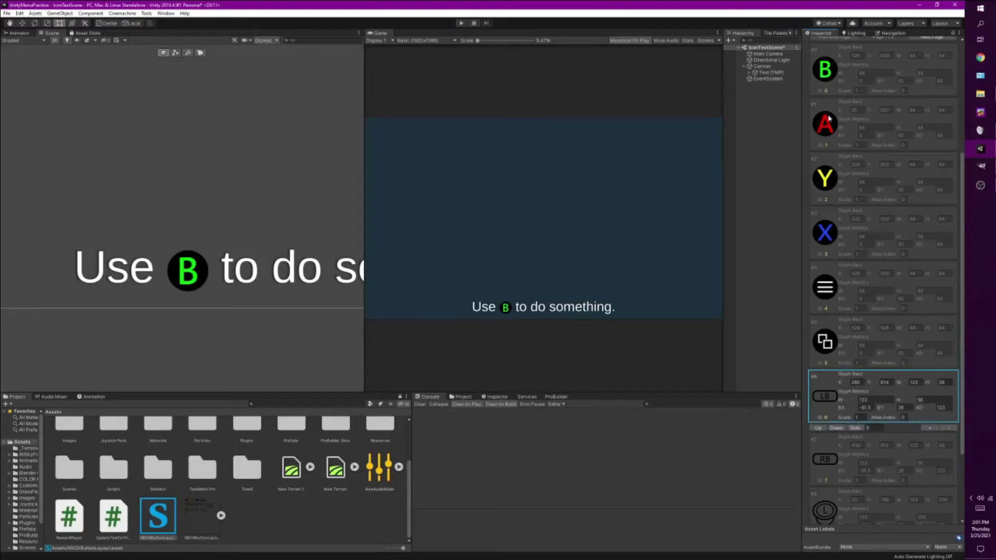
Step: Check the glyph IDs in the XBOXButtonLayout sprite asset and set the sprite tag's index in the text to 1
{"action": "left_click", "coordinate": [771, 73]}
{"action": "scroll", "coordinate": [872, 181], "scroll_direction": "up", "scroll_amount": 5}
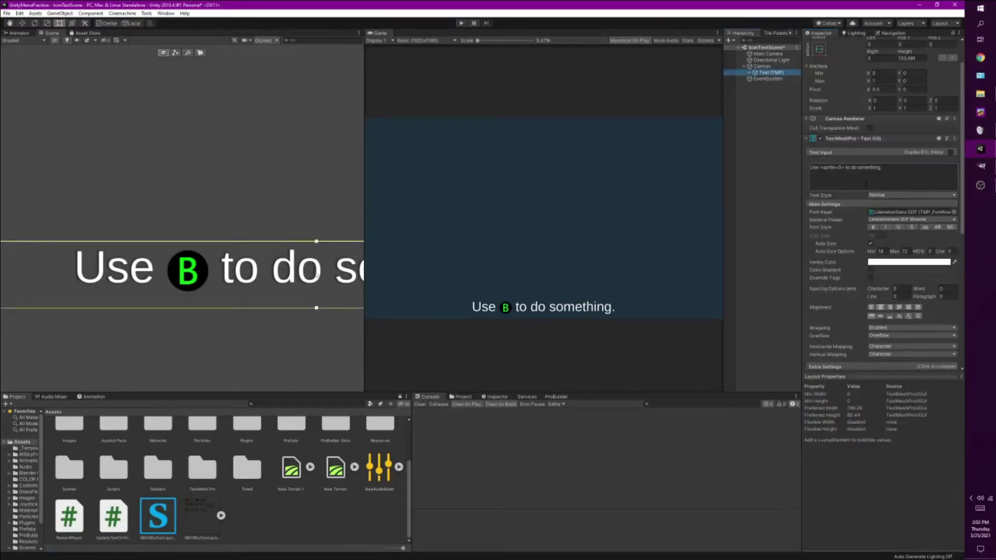
{"action": "left_click", "coordinate": [842, 210]}
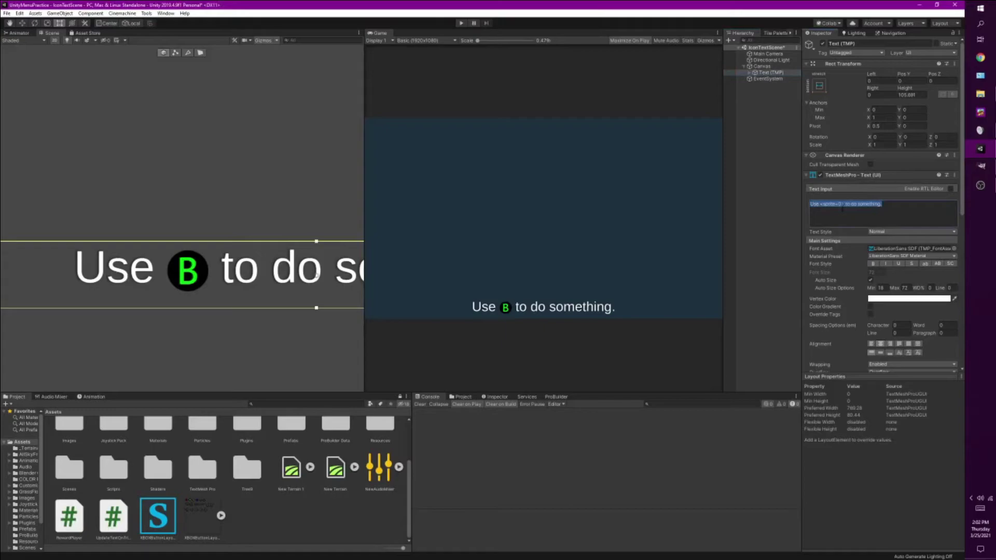
{"action": "left_click", "coordinate": [157, 511]}
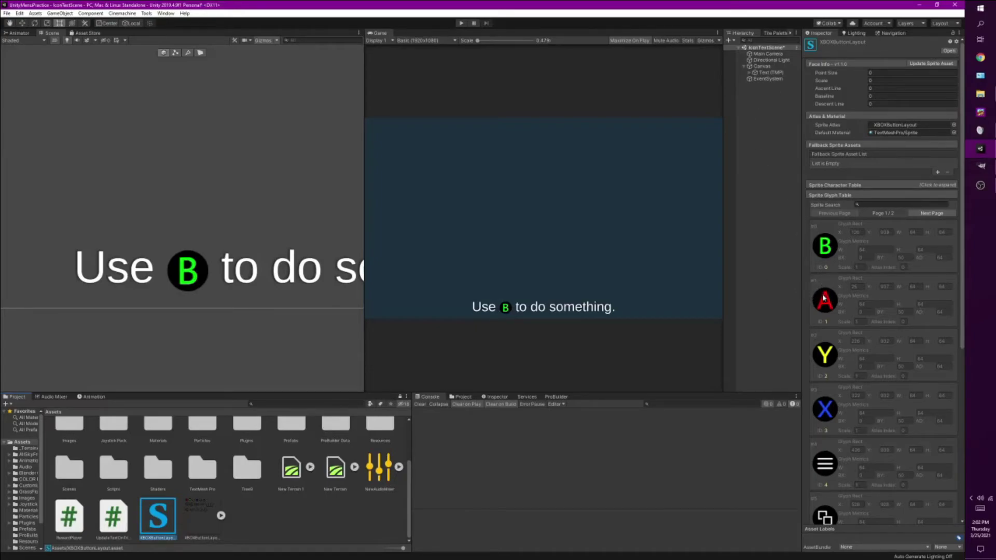
{"action": "left_click", "coordinate": [769, 72]}
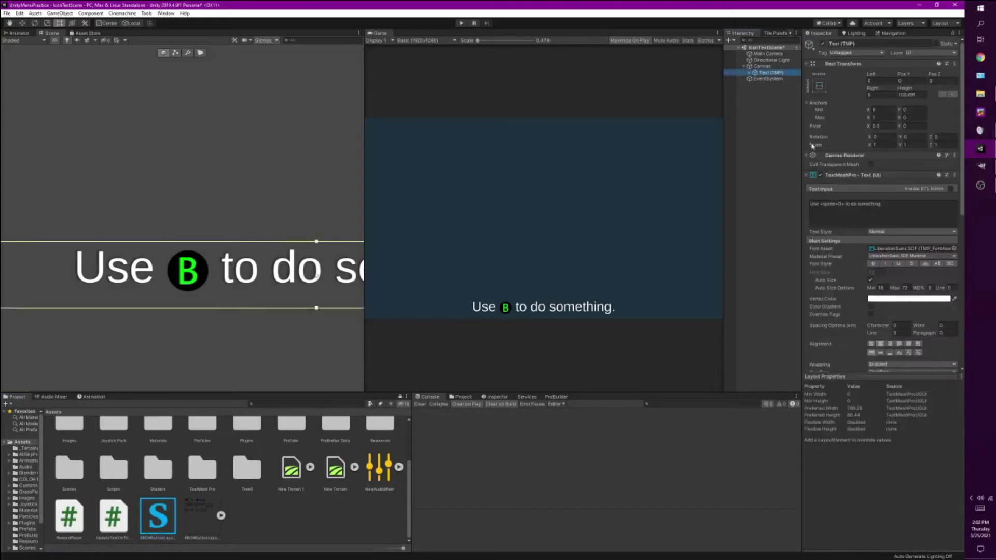
{"action": "left_click", "coordinate": [843, 203]}
{"action": "left_click_drag", "start_coordinate": [844, 204], "coordinate": [841, 204]}
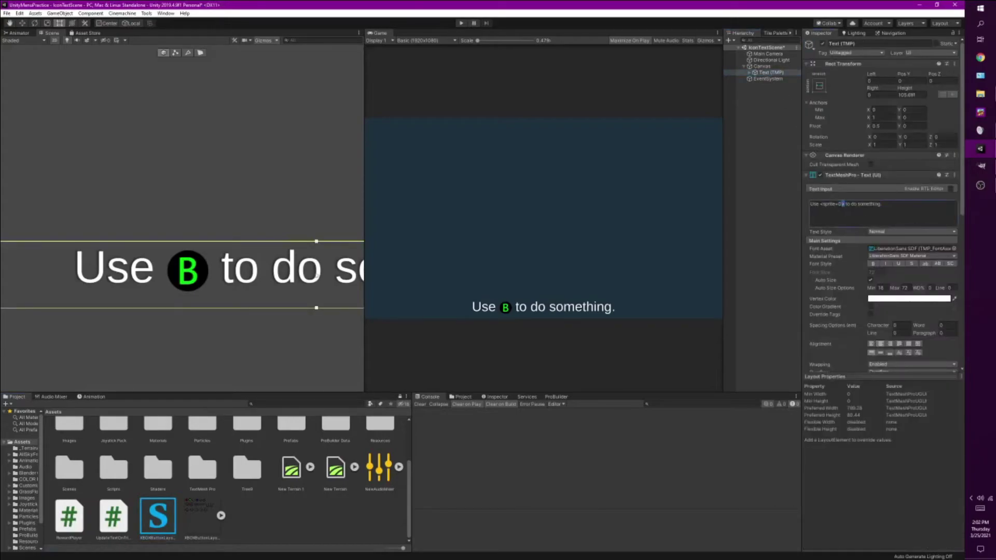
{"action": "key", "text": "BackSpace"}
{"action": "type", "text": "1"}
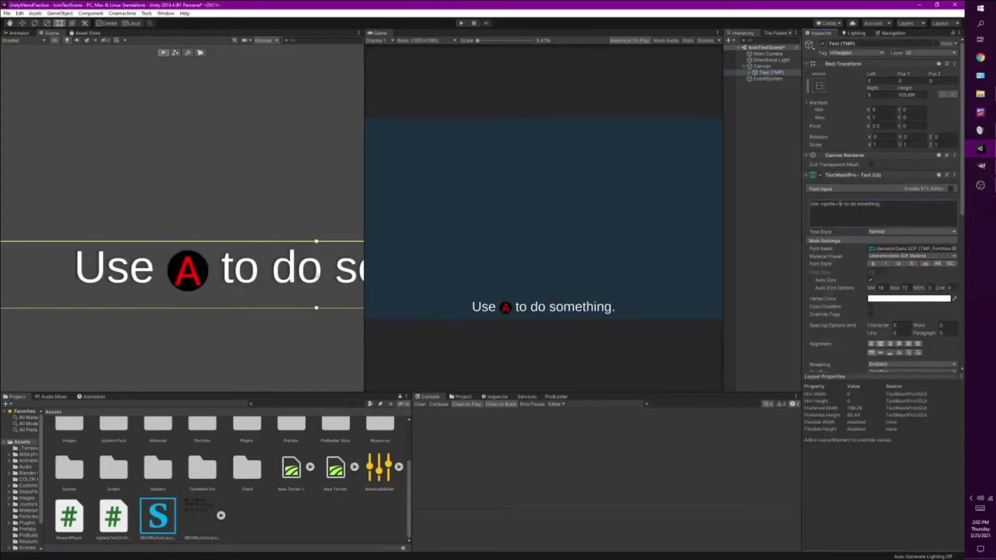
Step: Step the text's sprite tag index through 2, 3, 4 and 5 to preview each icon, ending on 6
{"action": "key", "text": "BackSpace"}
{"action": "type", "text": "1"}
{"action": "key", "text": "BackSpace"}
{"action": "type", "text": "2"}
{"action": "key", "text": "BackSpace"}
{"action": "type", "text": "3"}
{"action": "key", "text": "BackSpace"}
{"action": "type", "text": "4"}
{"action": "key", "text": "BackSpace"}
{"action": "type", "text": "5"}
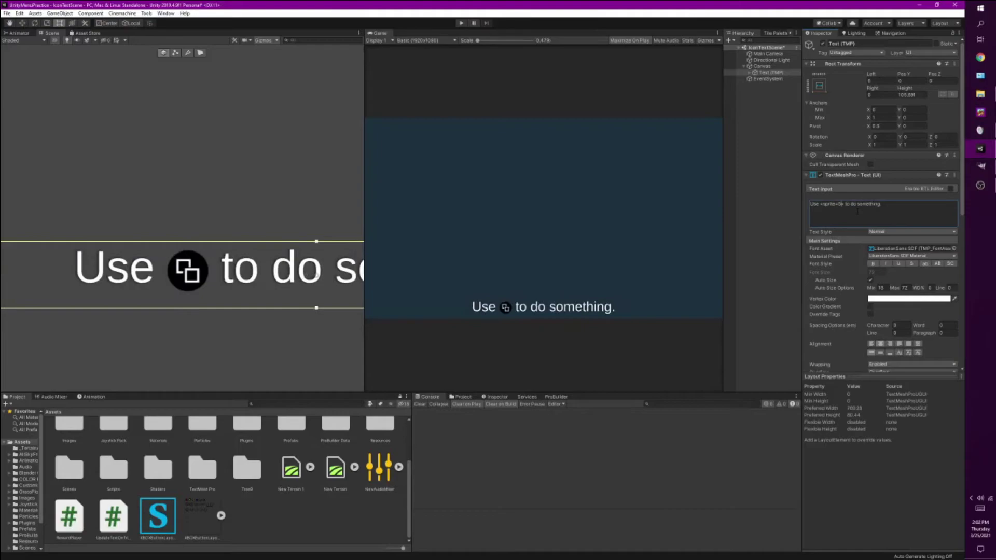
{"action": "key", "text": "BackSpace"}
{"action": "type", "text": "6"}
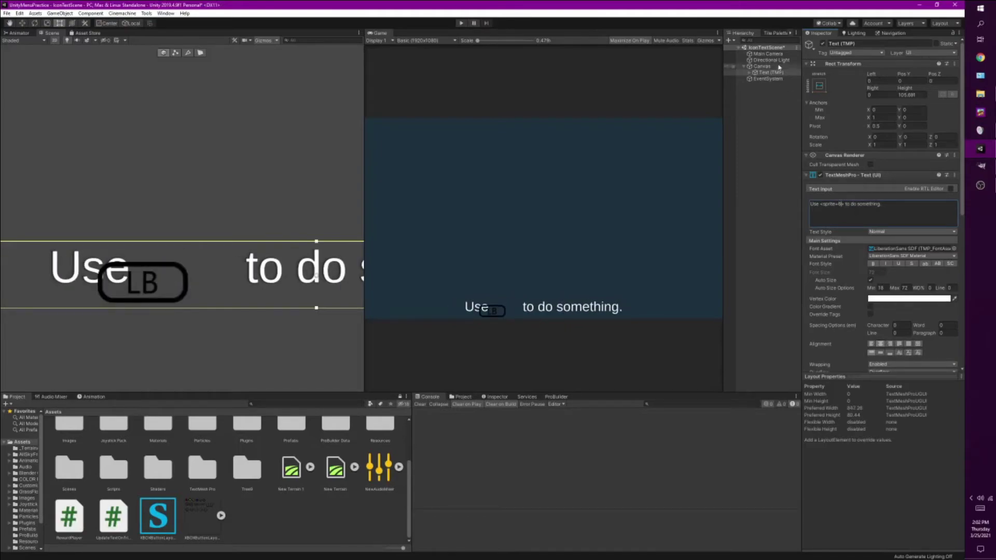
Step: Set the LB glyph's BX to 0, scale to 0.75 and BY to 50 in the sprite asset
{"action": "left_click", "coordinate": [150, 523]}
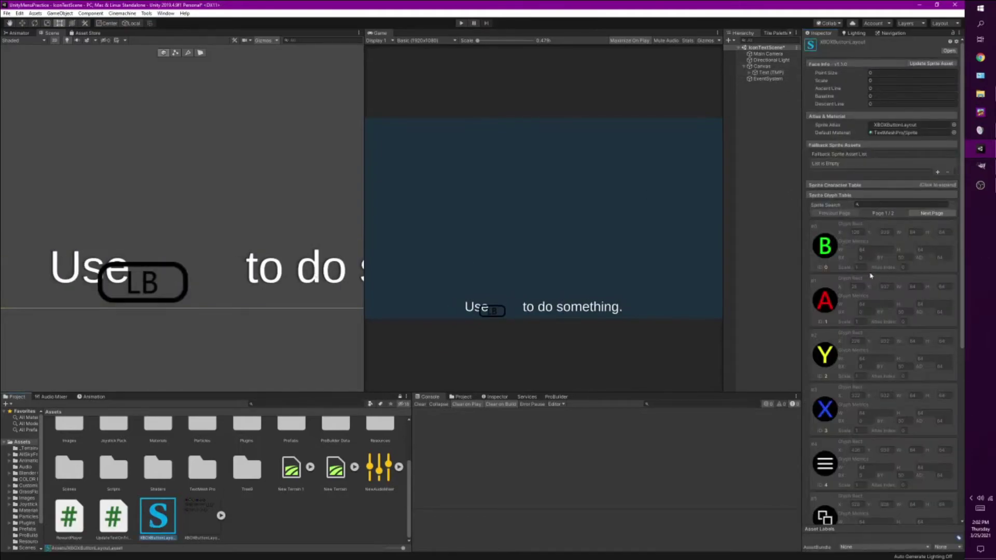
{"action": "scroll", "coordinate": [866, 305], "scroll_direction": "down", "scroll_amount": 5}
{"action": "left_click", "coordinate": [851, 311]}
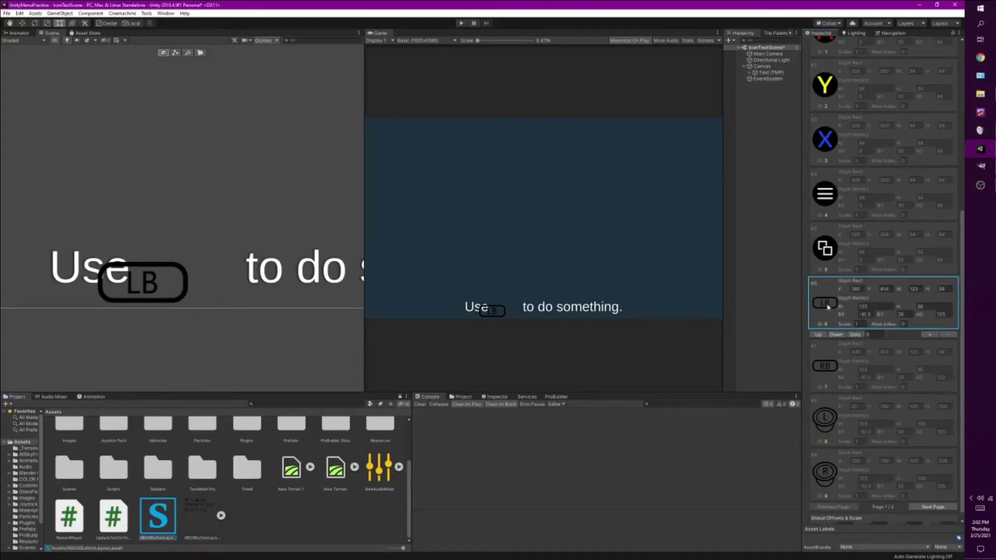
{"action": "left_click", "coordinate": [869, 314]}
{"action": "type", "text": "0"}
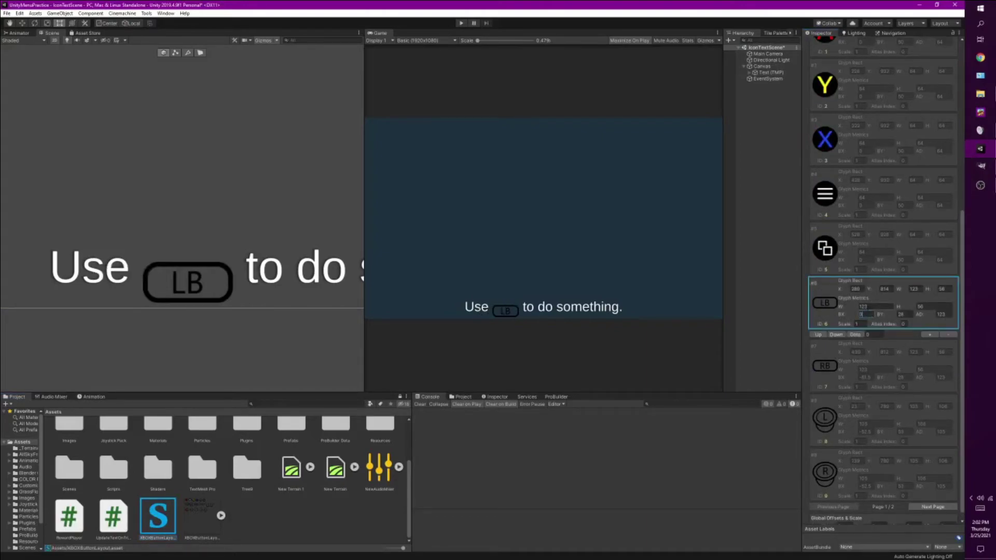
{"action": "left_click", "coordinate": [857, 324]}
{"action": "type", "text": "0.75"}
{"action": "key", "text": "Return"}
{"action": "left_click_drag", "start_coordinate": [44, 316], "coordinate": [187, 306]}
{"action": "left_click", "coordinate": [905, 314]}
{"action": "type", "text": "50"}
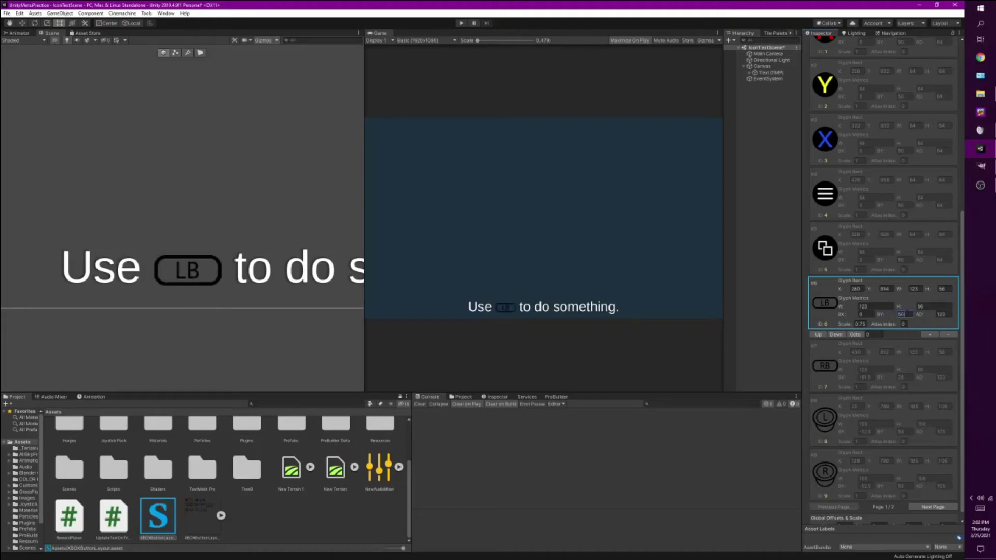
Step: Set the RB glyph's BX to 0 and BY to 50
{"action": "left_click", "coordinate": [875, 378]}
{"action": "left_click", "coordinate": [865, 369]}
{"action": "type", "text": "0"}
{"action": "left_click", "coordinate": [903, 369]}
{"action": "type", "text": "50"}
Step: Select the canvas's Text (TMP) object to show its text settings
{"action": "left_click", "coordinate": [775, 68]}
{"action": "left_click", "coordinate": [774, 72]}
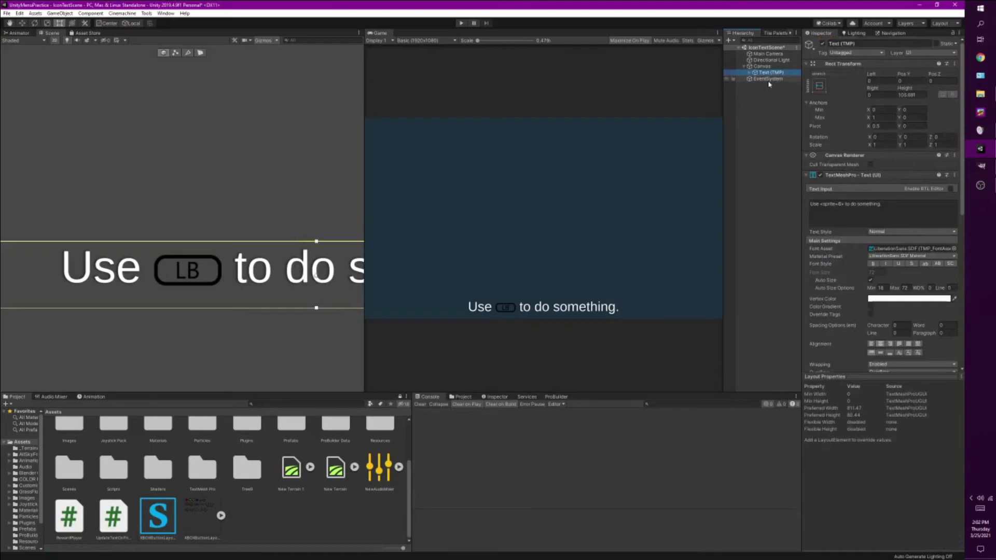